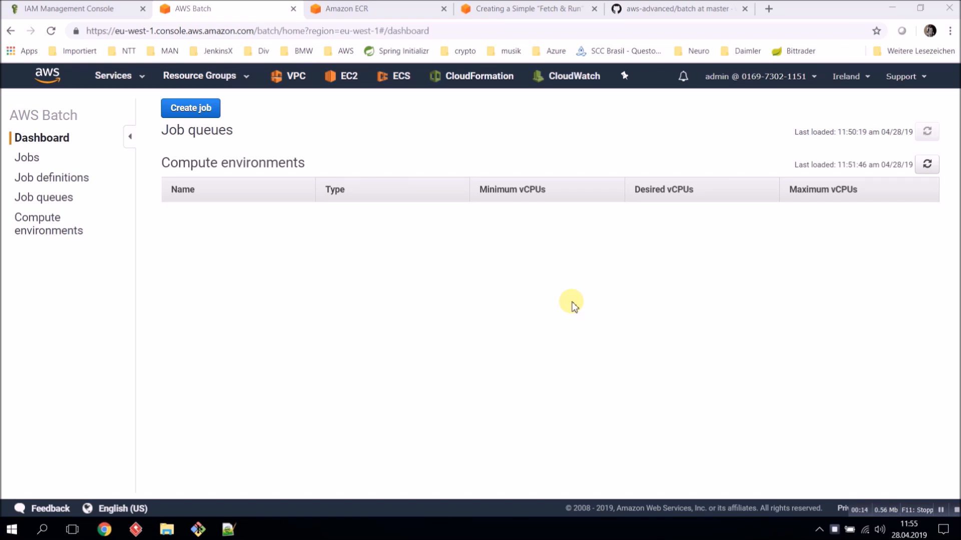
Switch to Notepad++ and review the links and batch setup steps in readme.txt.
key(alt+Tab)
key(alt+Tab)
key(alt+Tab)
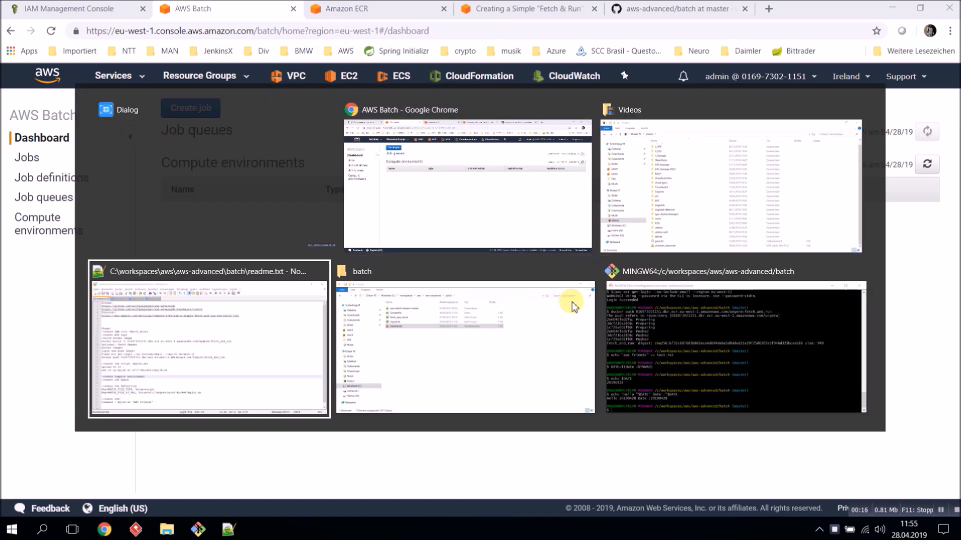
click(386, 178)
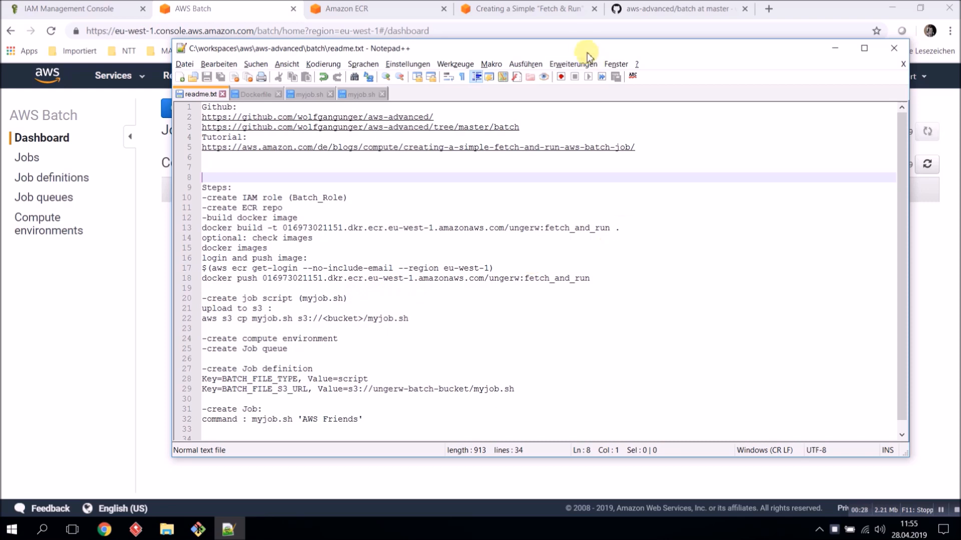
drag(588, 50, 579, 47)
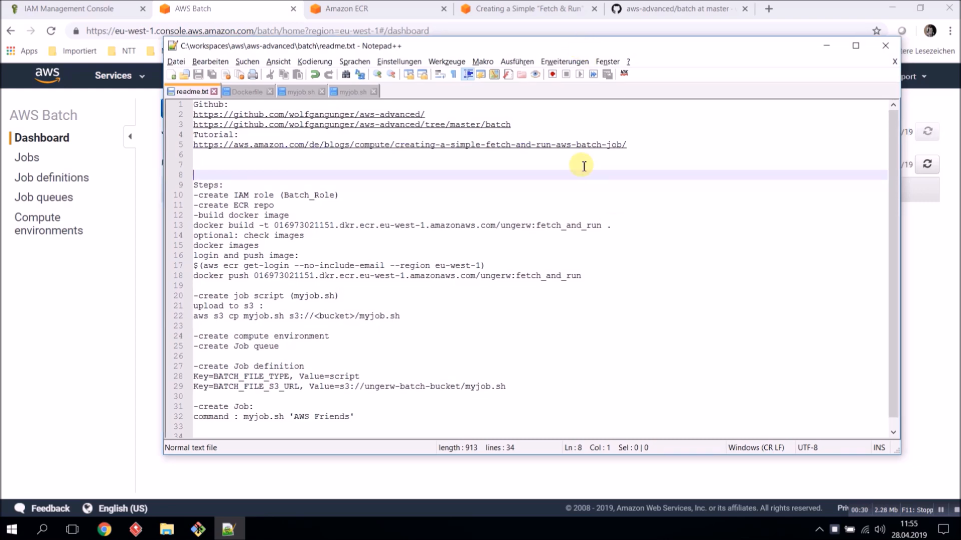
Switch to the browser and skim the introduction of the AWS blog tutorial on creating a simple "Fetch & Run" AWS Batch job.
click(557, 11)
scroll(431, 370, down, 1)
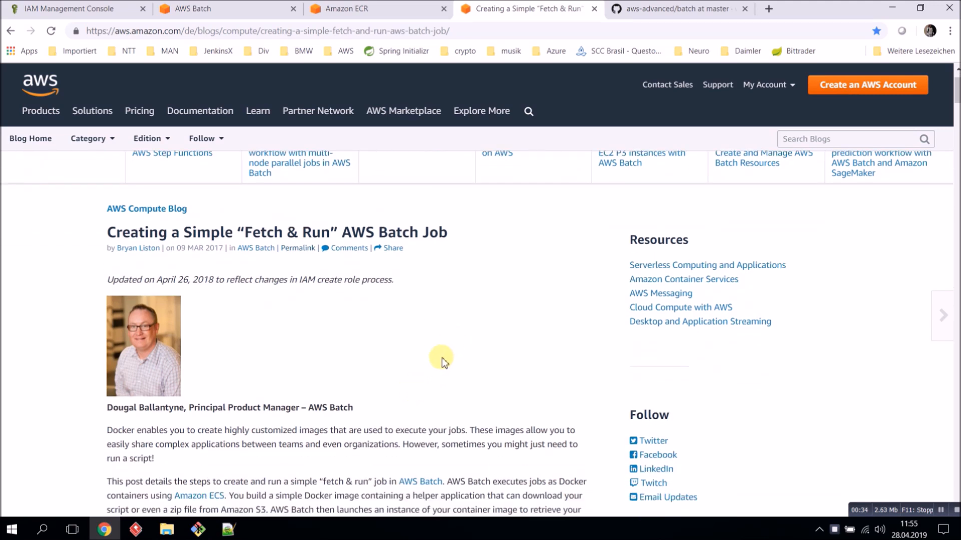
scroll(443, 363, down, 1)
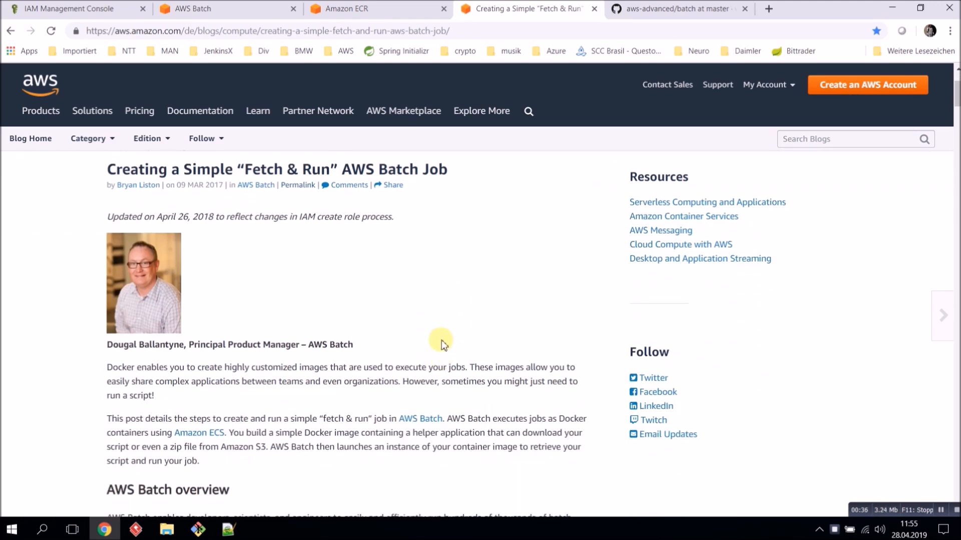
scroll(442, 341, down, 2)
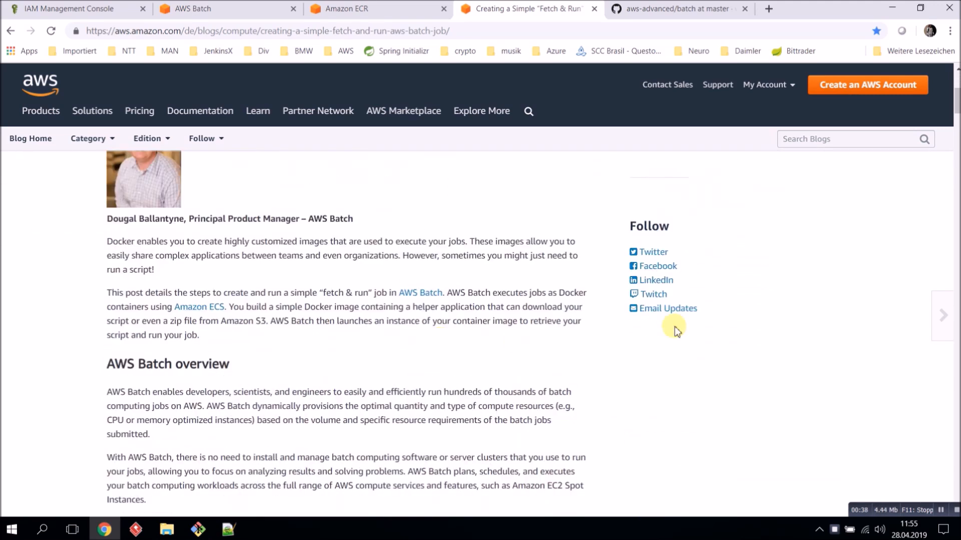
mouse_move(954, 114)
mouse_down()
mouse_move(954, 200)
mouse_move(954, 97)
mouse_up()
scroll(568, 253, up, 1)
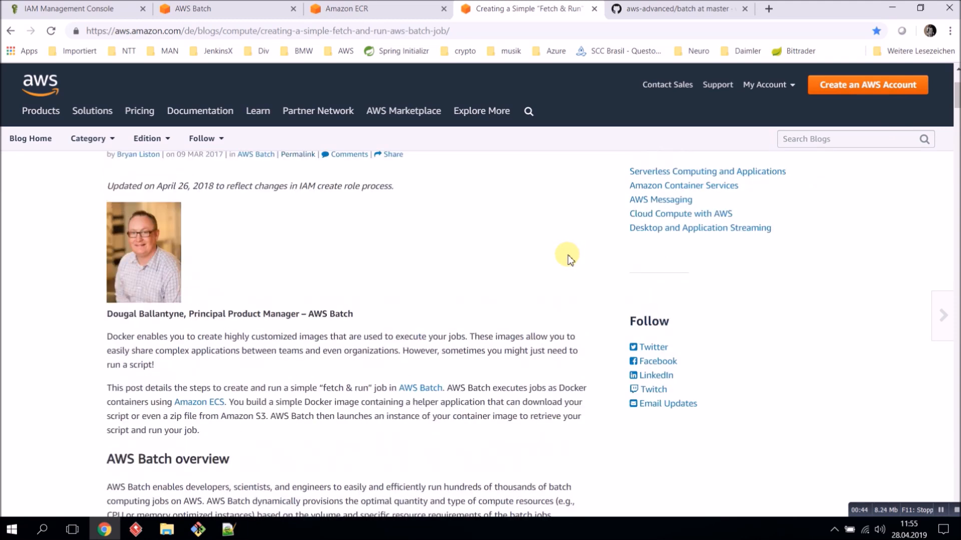
scroll(559, 274, up, 1)
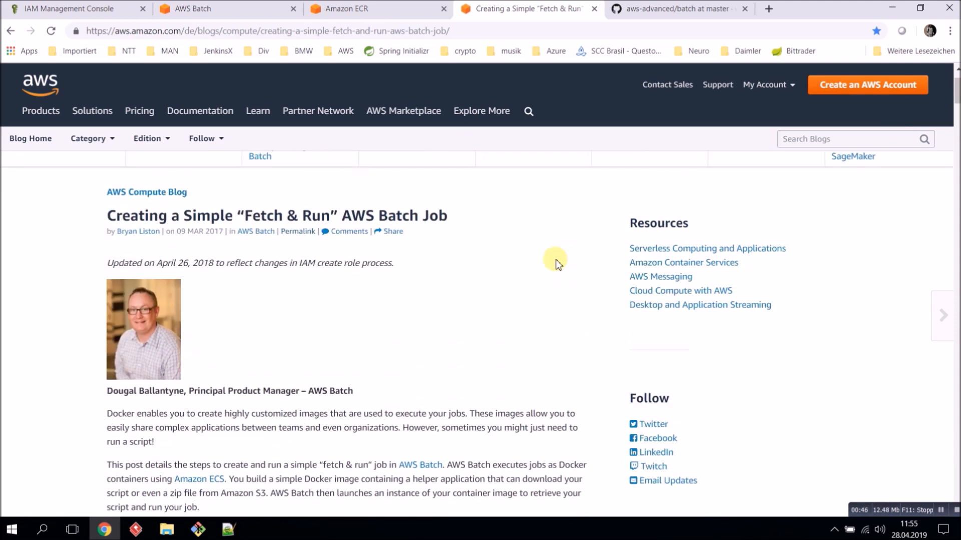
Bring up the AWS Batch dashboard and reread the full list of setup steps in readme.txt.
click(252, 16)
key(alt+Tab)
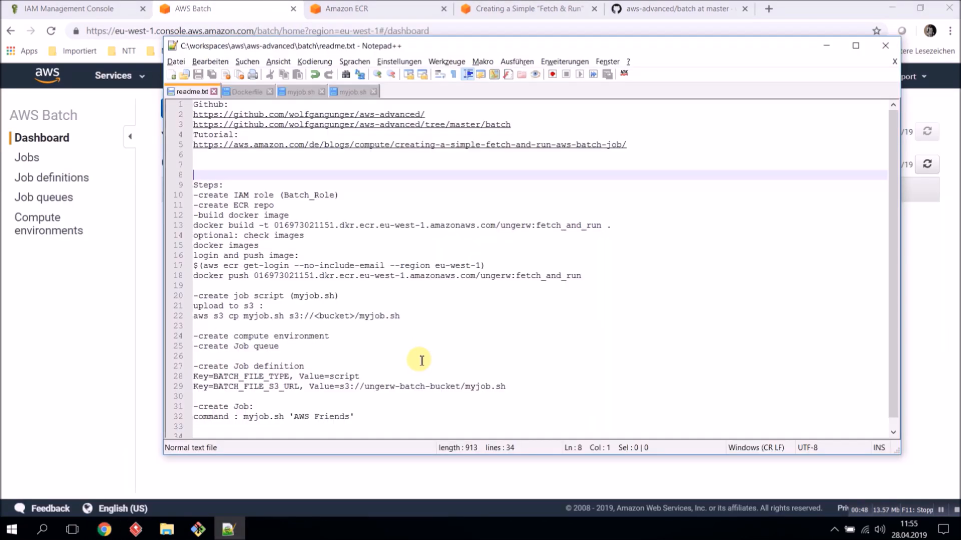
scroll(439, 285, down, 1)
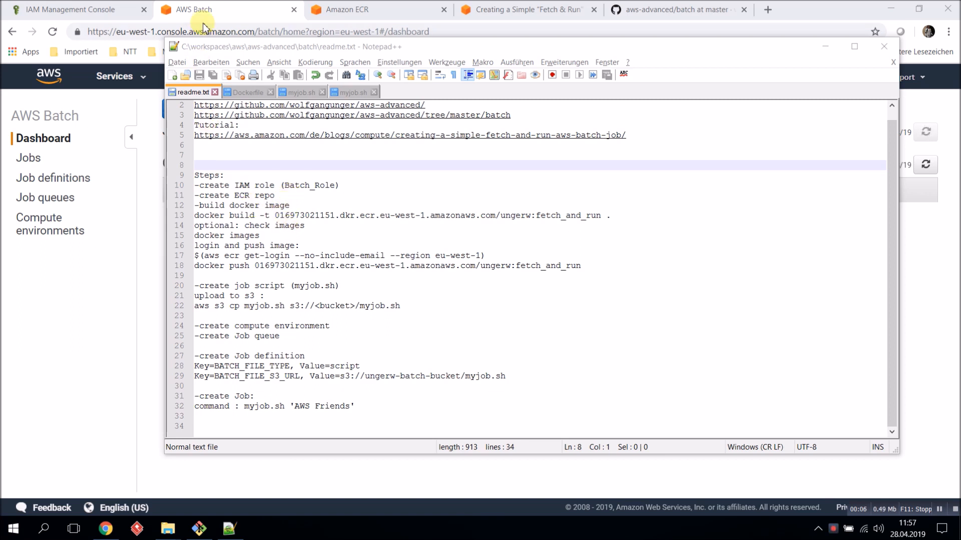
Start creating an IAM role for the Elastic Container Service with the Elastic Container Service Task use case and proceed to its permissions.
click(80, 9)
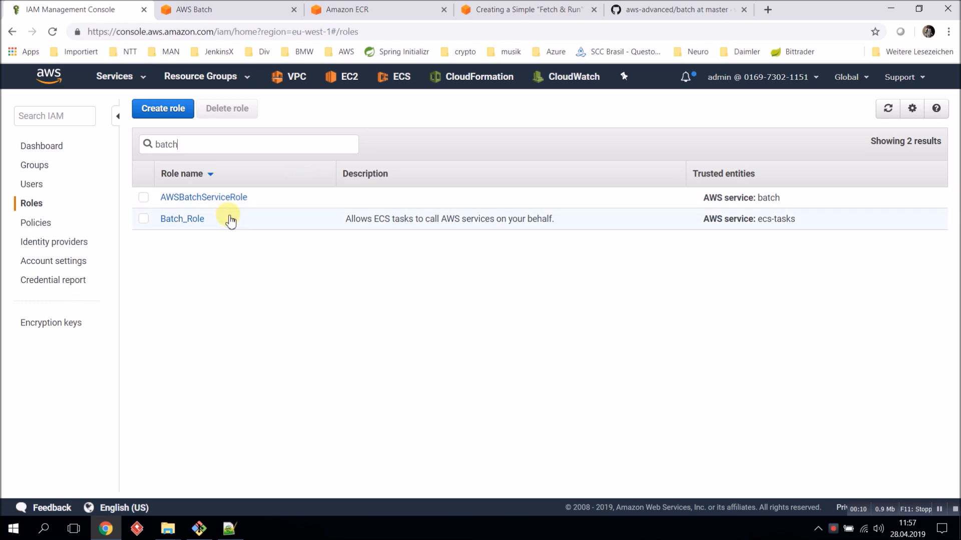
click(176, 109)
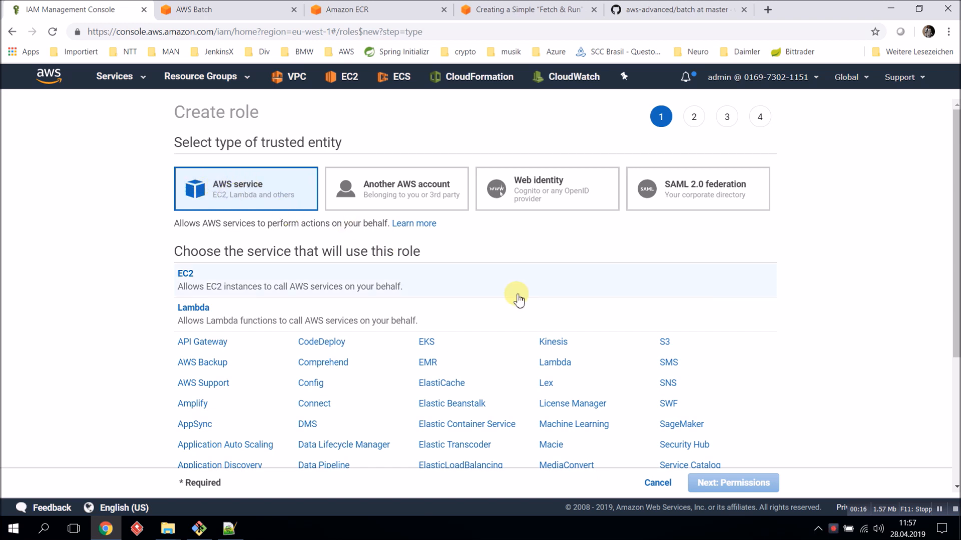
scroll(528, 302, down, 1)
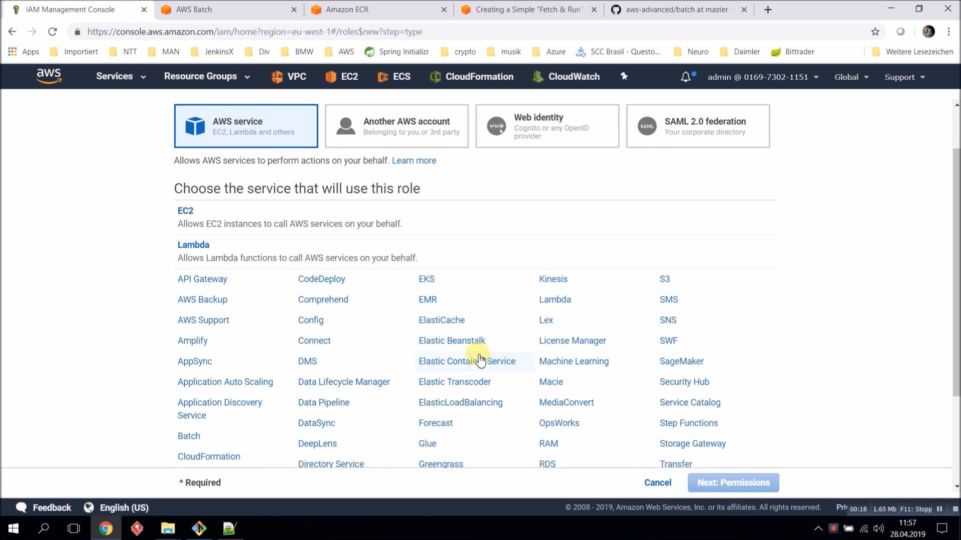
scroll(484, 400, down, 1)
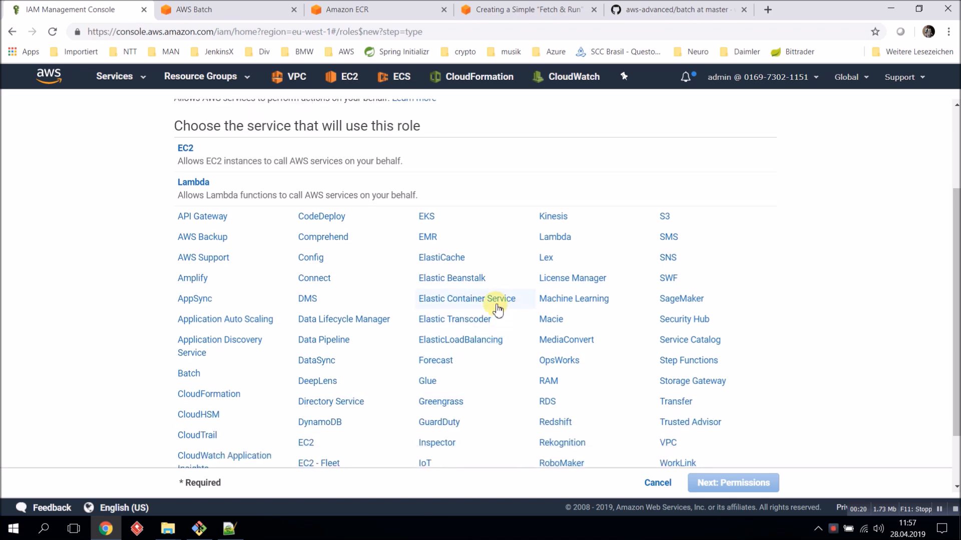
click(465, 300)
scroll(693, 362, up, 6)
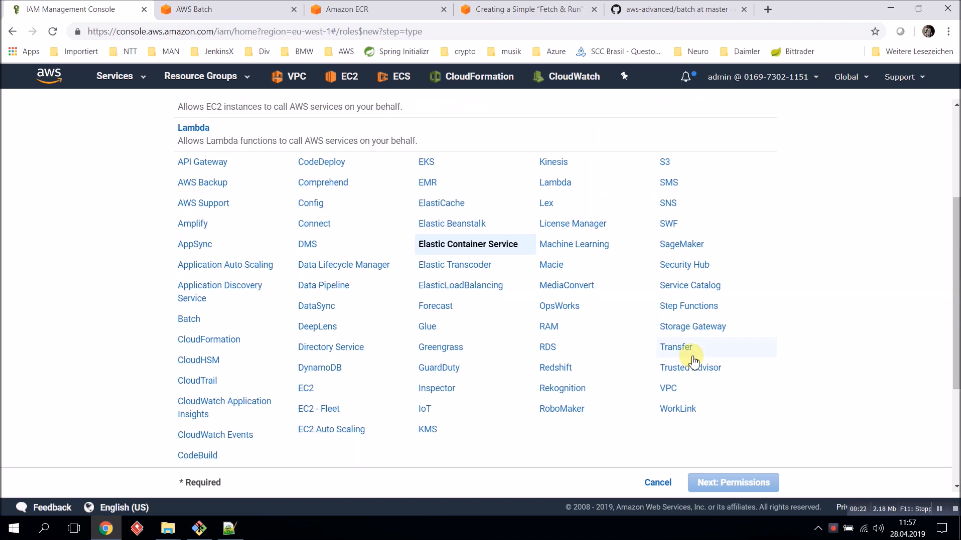
scroll(691, 360, down, 6)
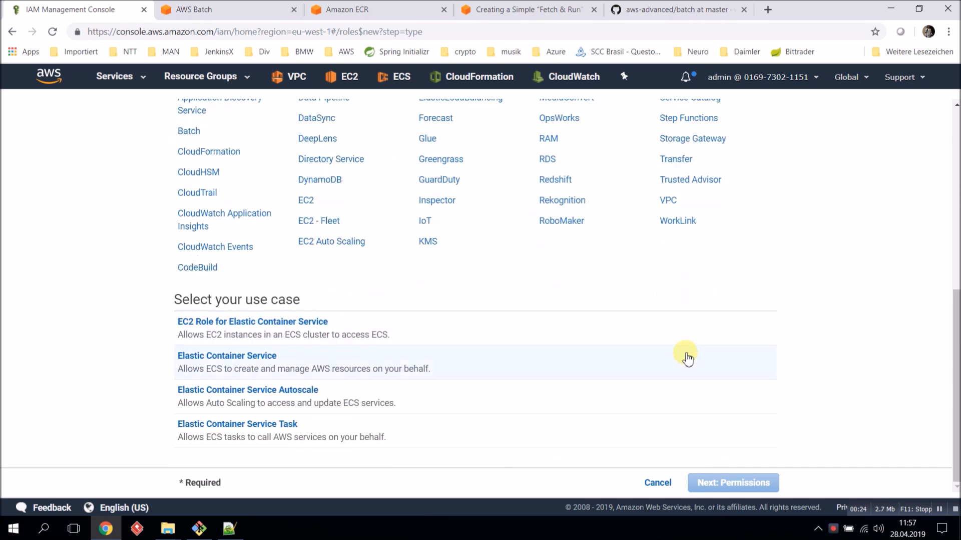
click(230, 429)
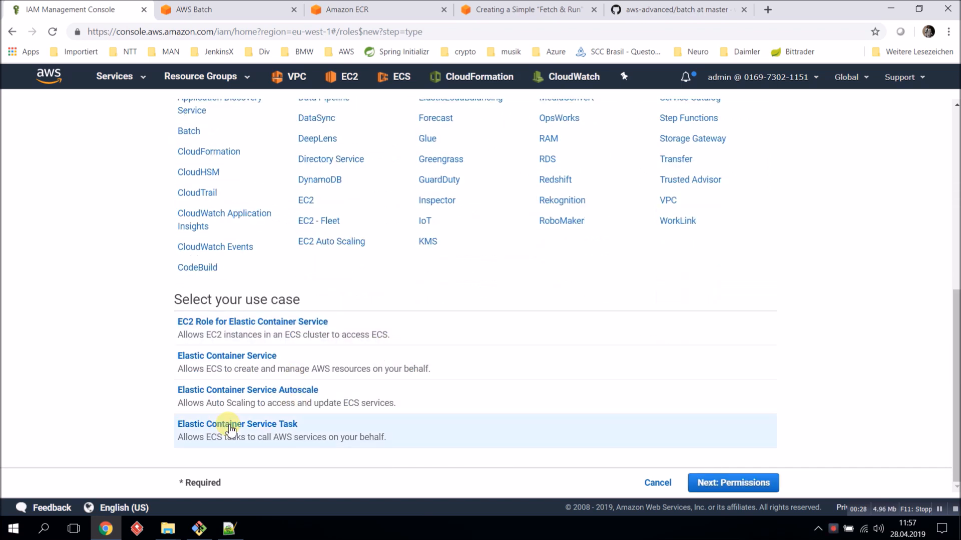
click(719, 481)
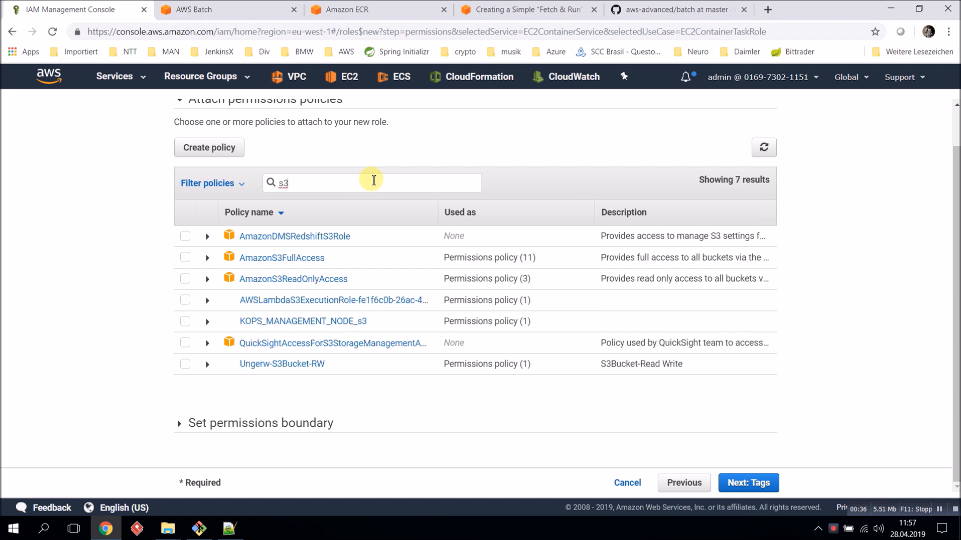
Filter the permission policies by s3, select only AmazonS3ReadOnlyAccess for the new role, and proceed to the tags.
click(186, 257)
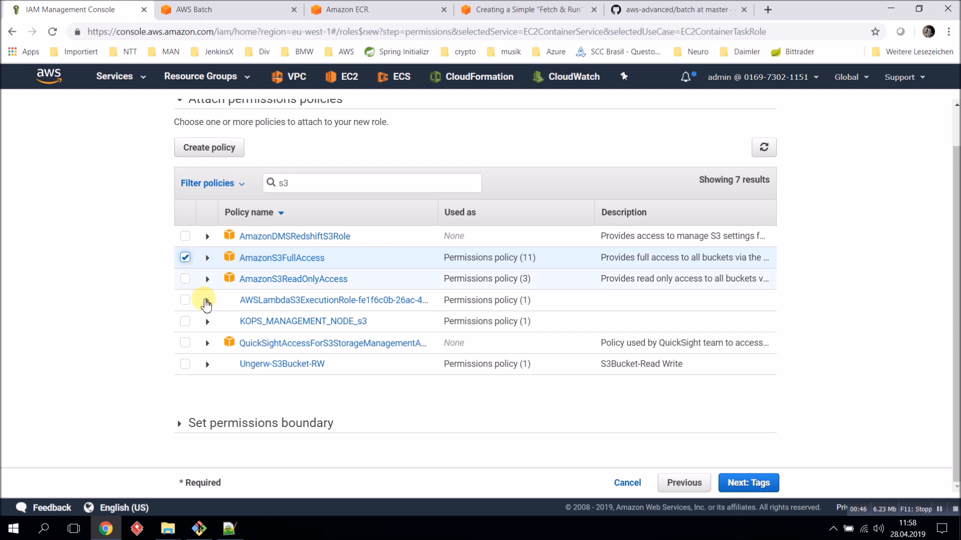
click(185, 257)
click(185, 279)
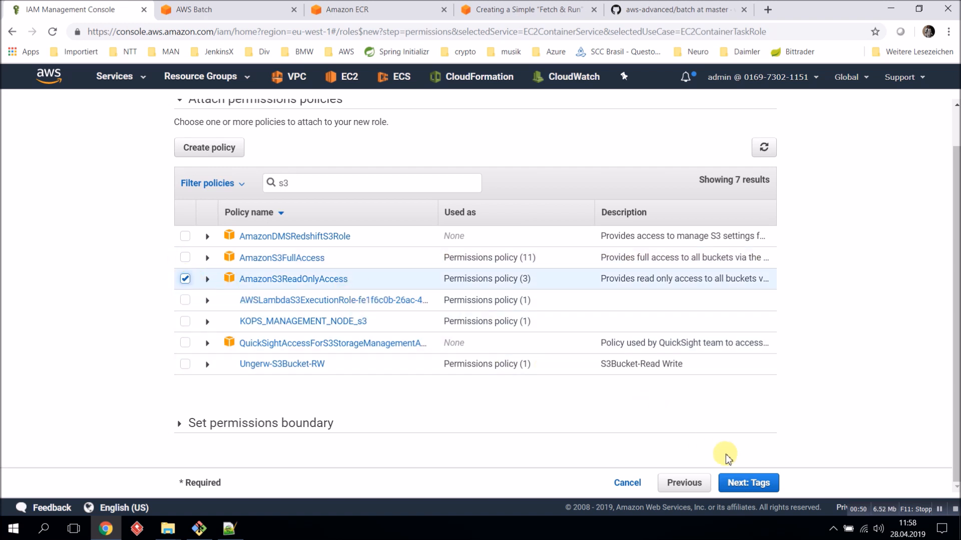
click(754, 486)
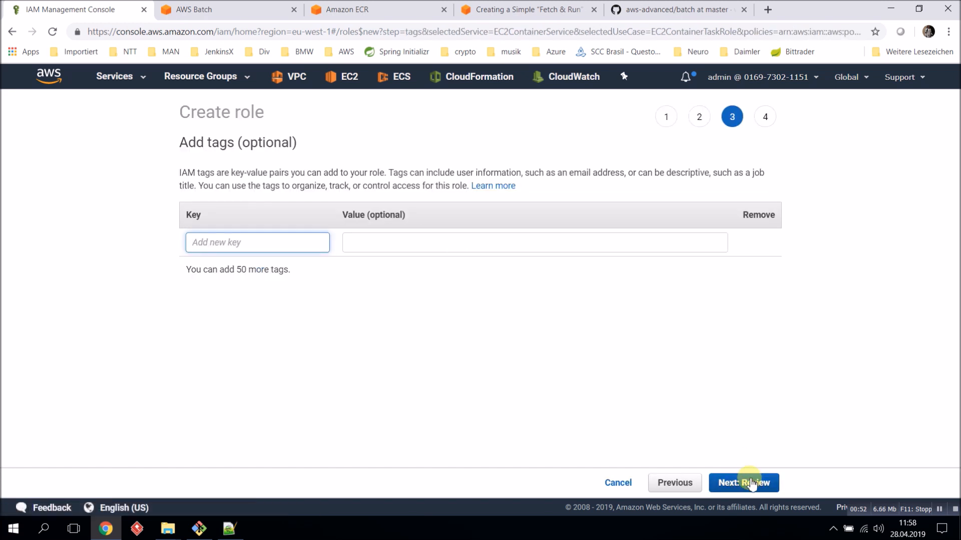
Proceed to the role review without adding tags, and cancel the role creation.
click(751, 483)
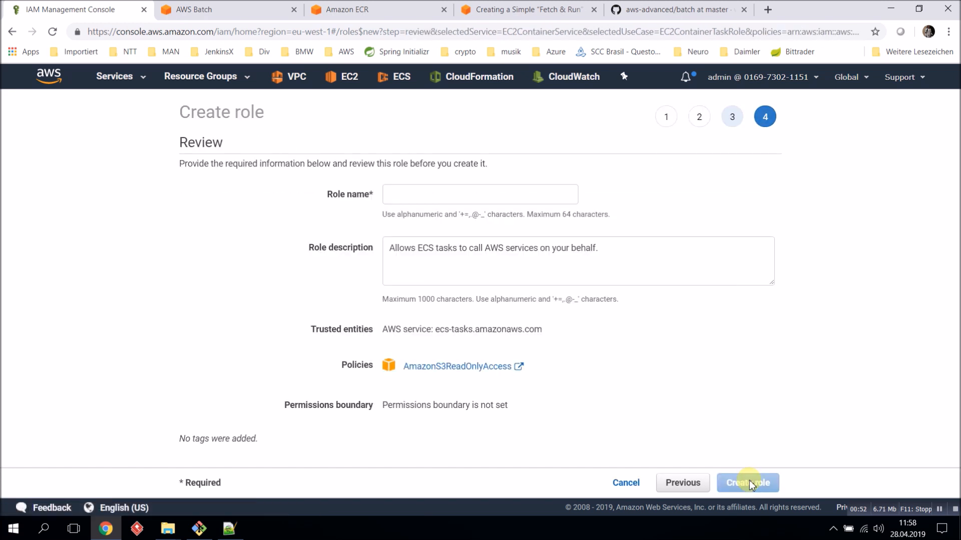
click(432, 188)
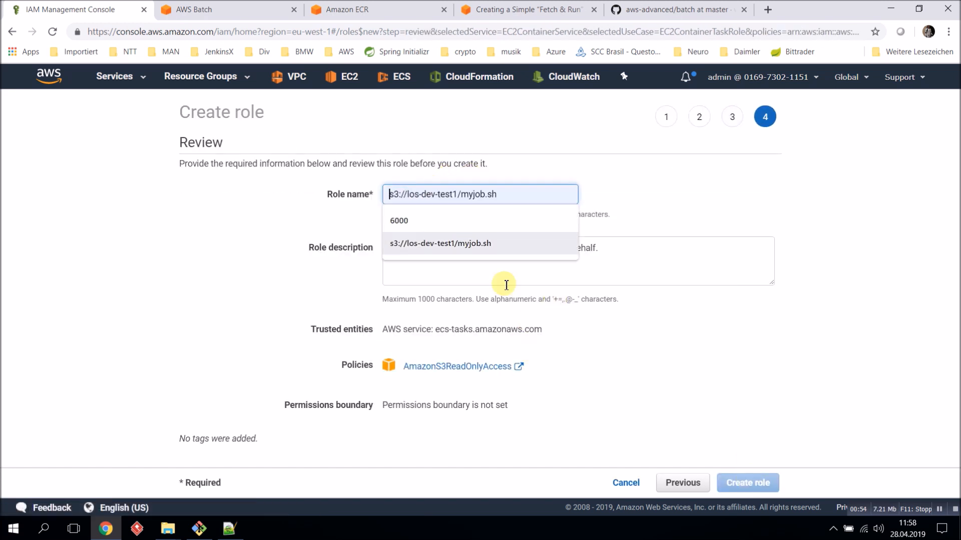
click(625, 483)
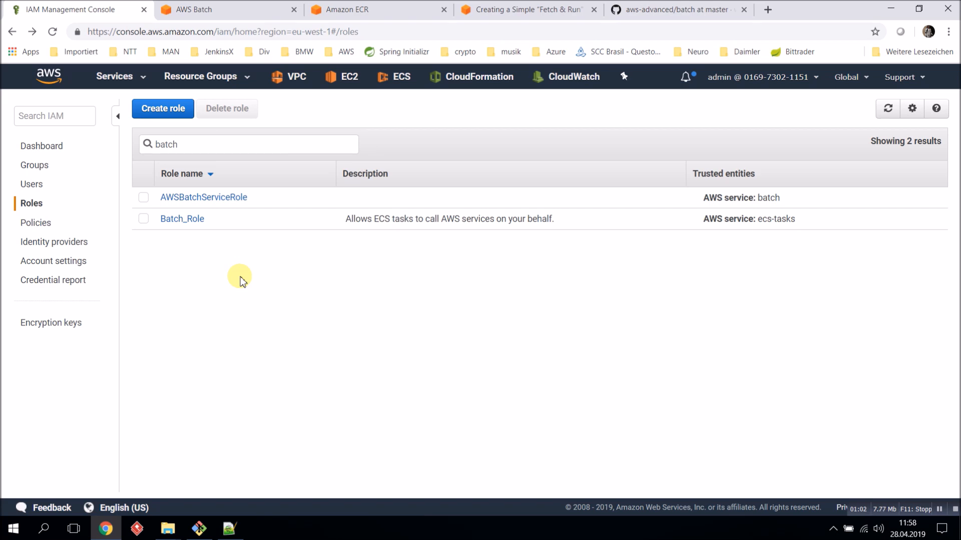
Check the ECR step in readme.txt and examine the ungerw repository and its images in Amazon ECR.
key(alt+Tab)
key(alt+Tab)
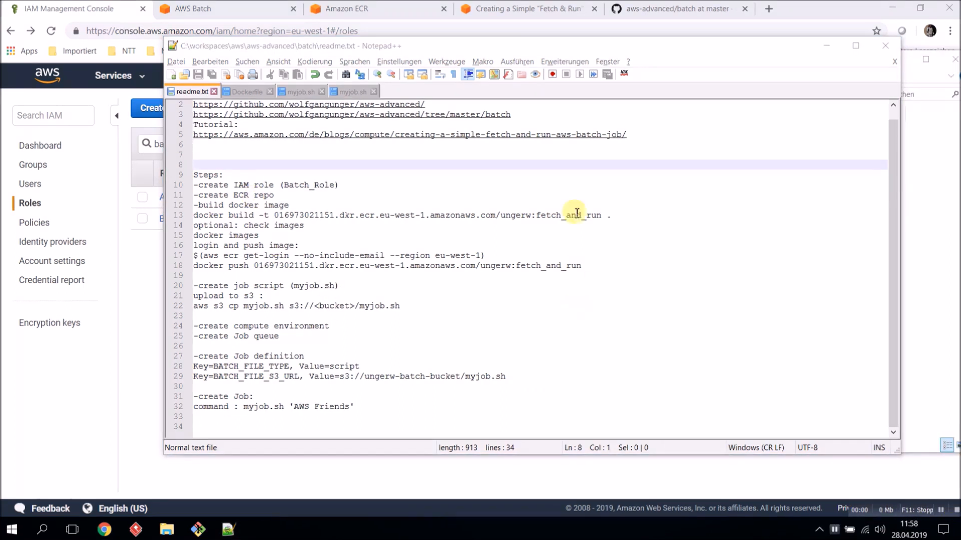
click(357, 10)
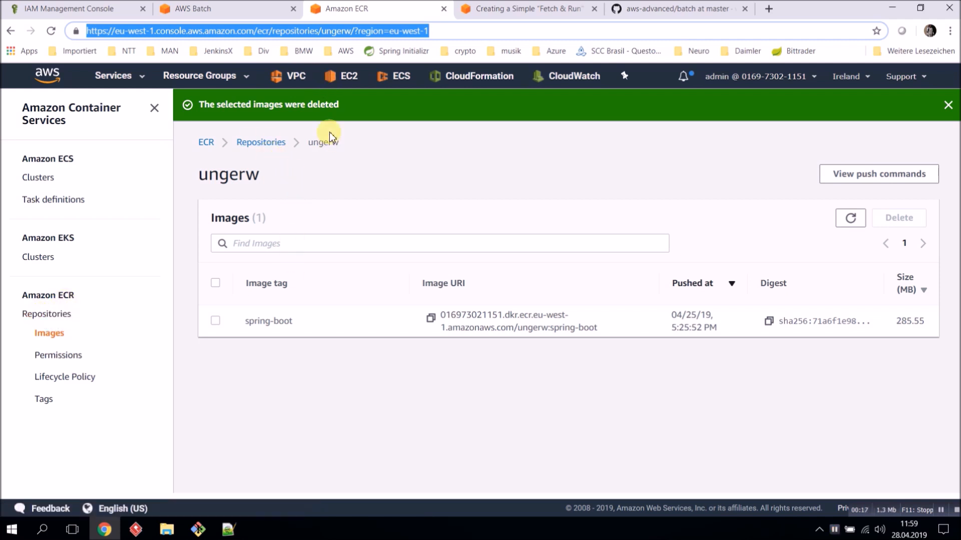
drag(308, 144, 364, 146)
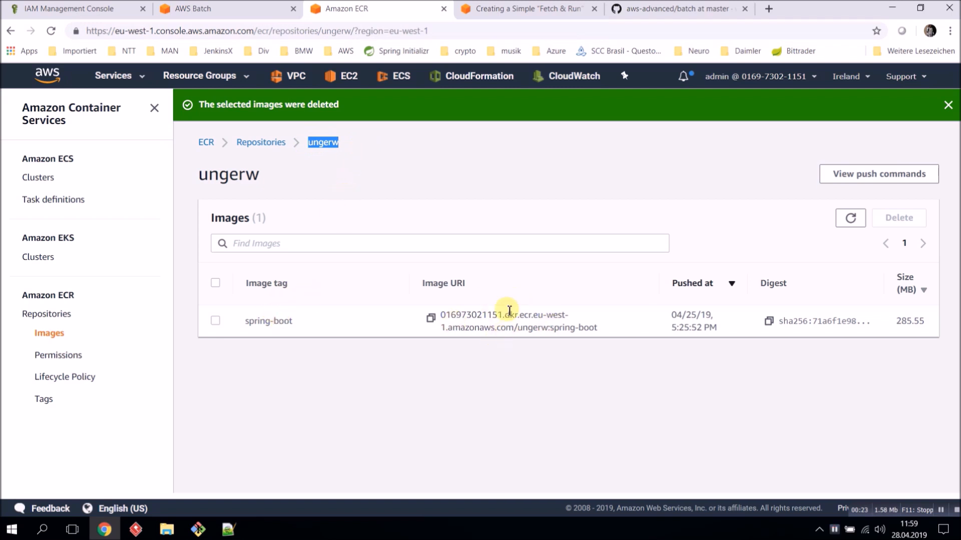
click(261, 142)
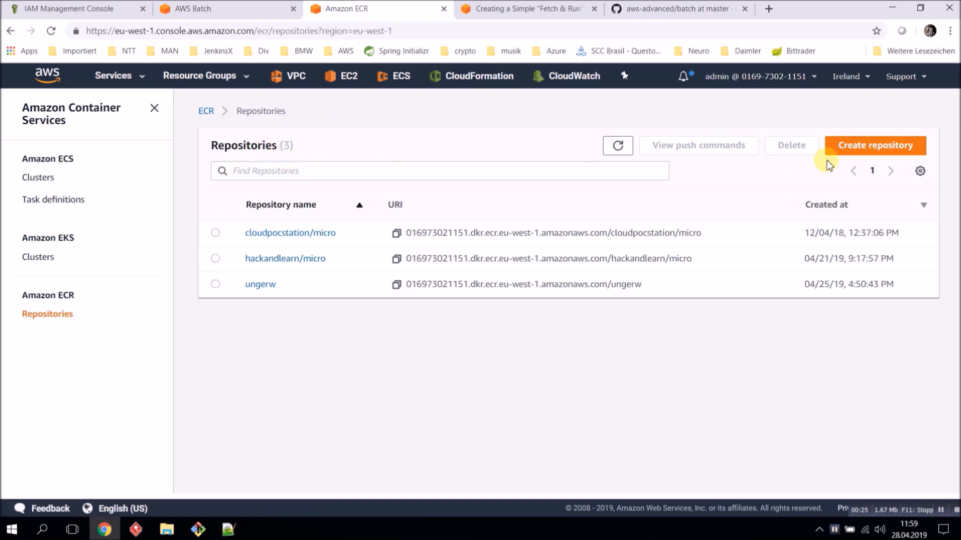
click(260, 285)
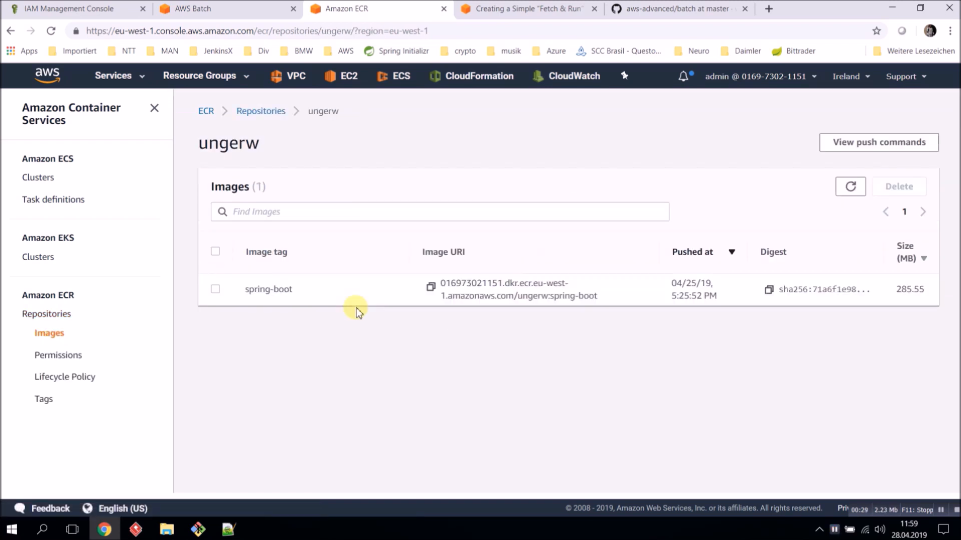
Return to the ECR repositories list and highlight the URI of the ungerw repository.
key(alt+Tab)
key(alt+Tab)
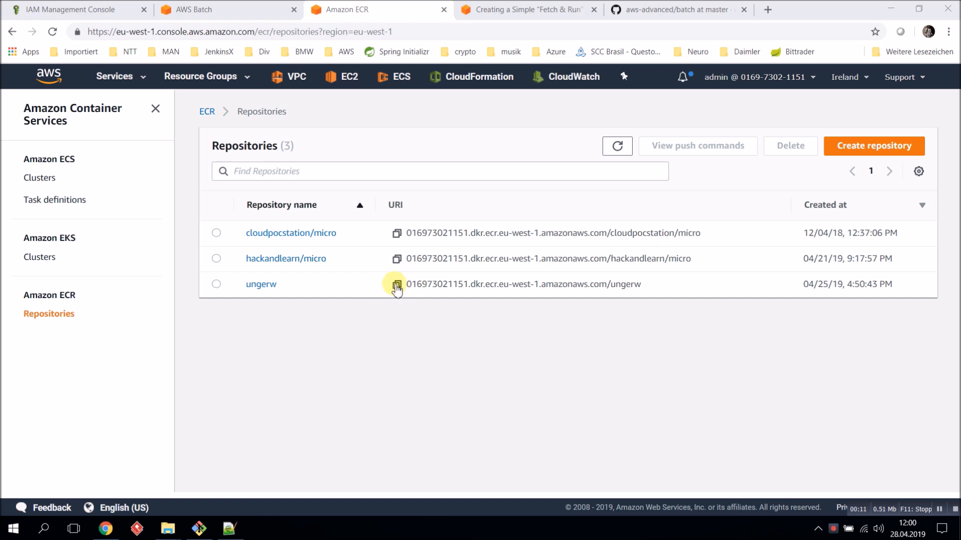
drag(656, 287, 395, 285)
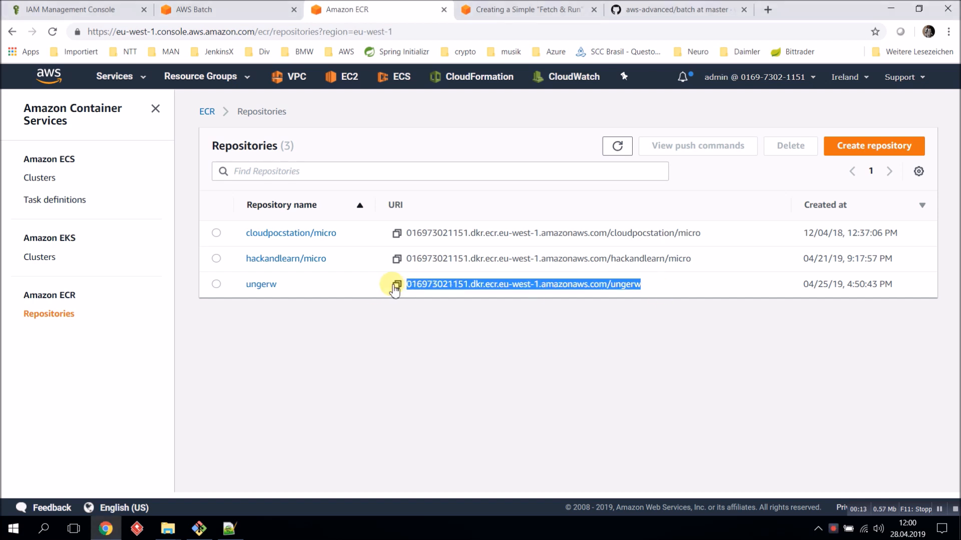
Switch to the batch folder in File Explorer and open the Dockerfile in Notepad++.
key(alt+Tab)
key(alt+Tab)
key(alt+Tab)
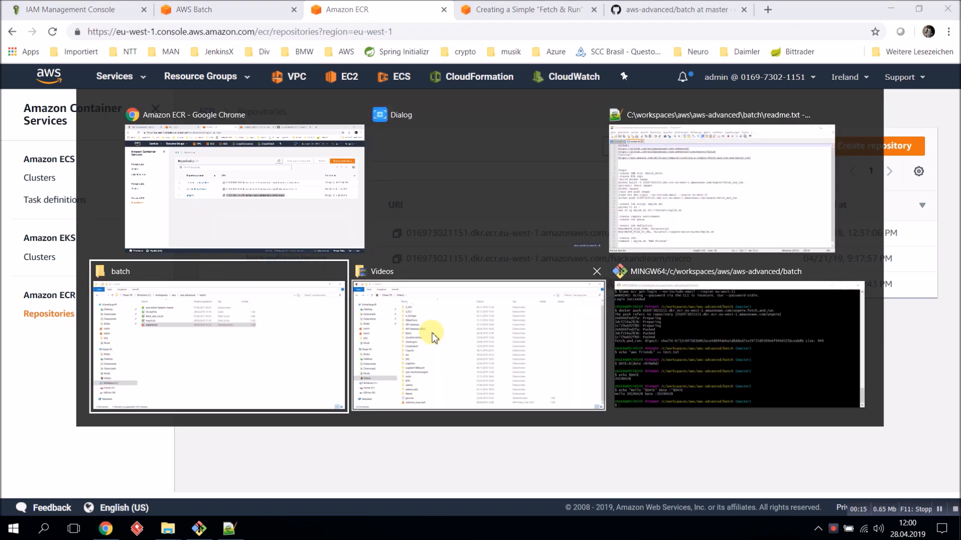
click(460, 167)
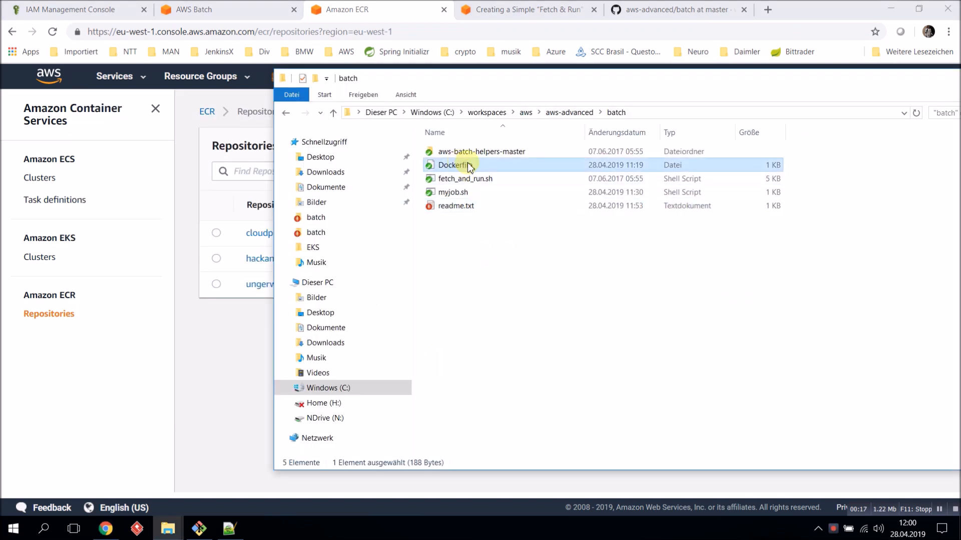
right_click(470, 167)
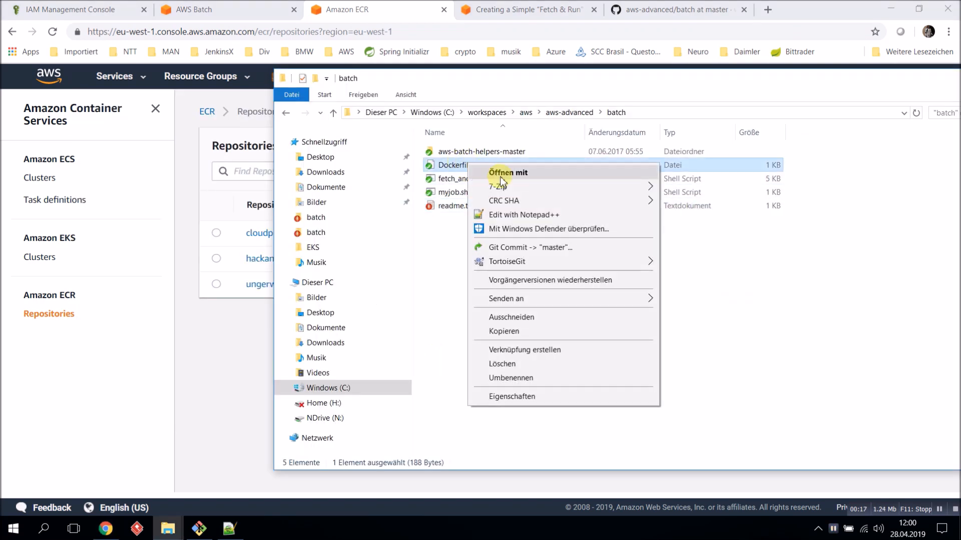
click(524, 219)
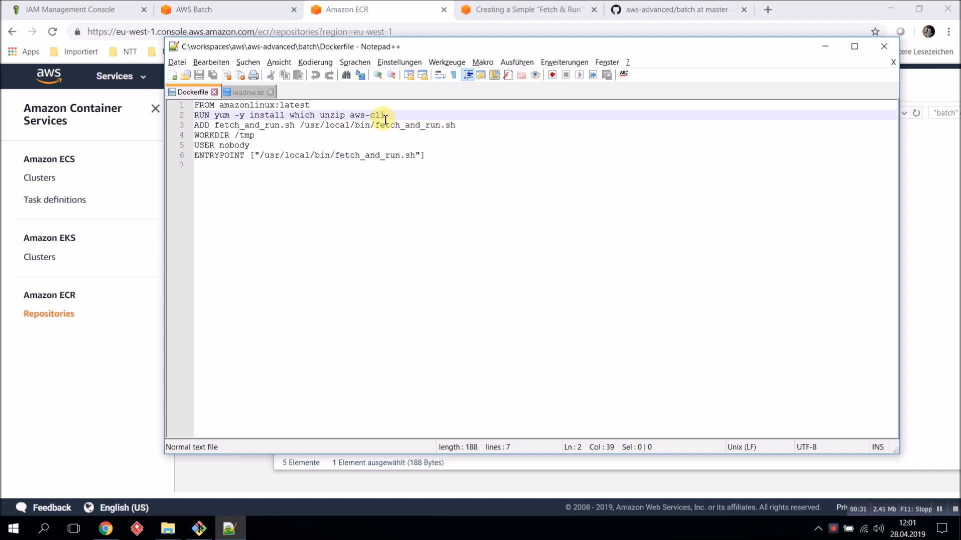
Move the Dockerfile window aside, switch to the Git Bash terminal in the batch folder and clear its output.
drag(416, 51, 465, 119)
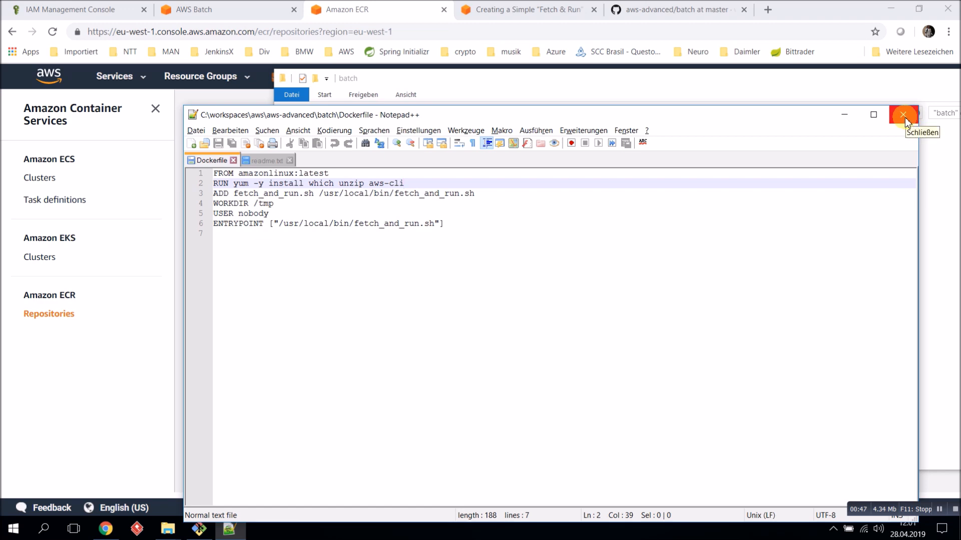
click(476, 80)
key(alt+Tab)
key(alt+Tab)
key(alt+Tab)
key(alt+Tab)
key(alt+Tab)
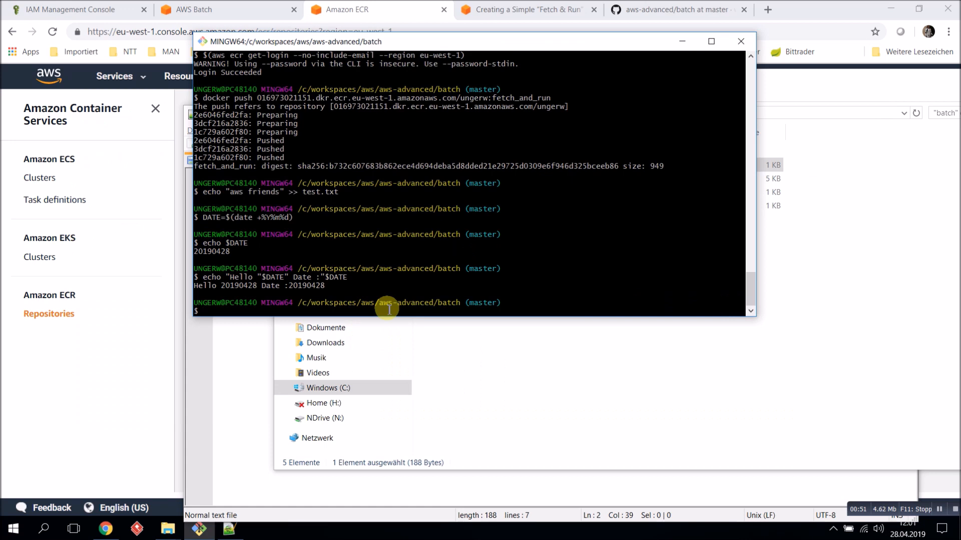
text(clear)
key(Return)
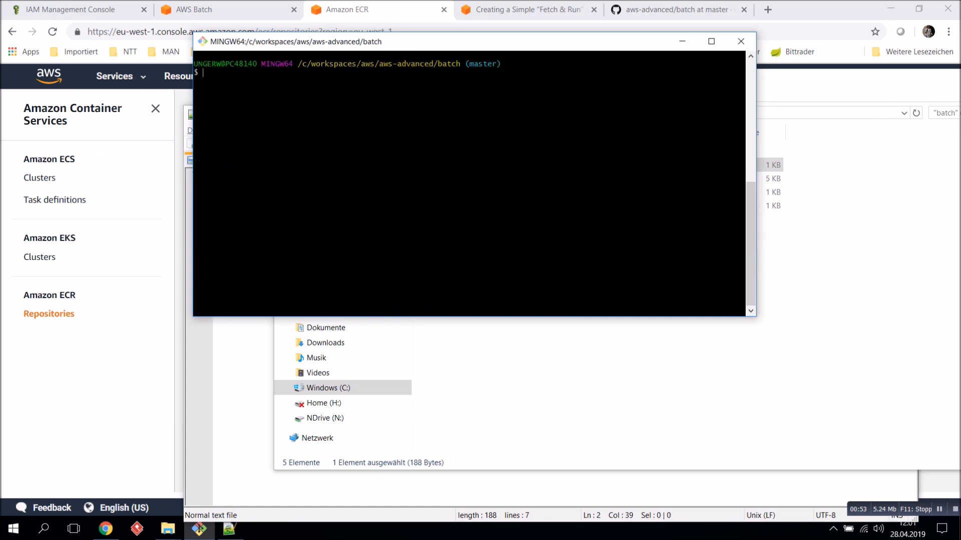
Switch to readme.txt in Notepad++ and copy the docker build command for the fetch_and_run image.
key(alt+Tab)
key(alt+Tab)
key(Tab)
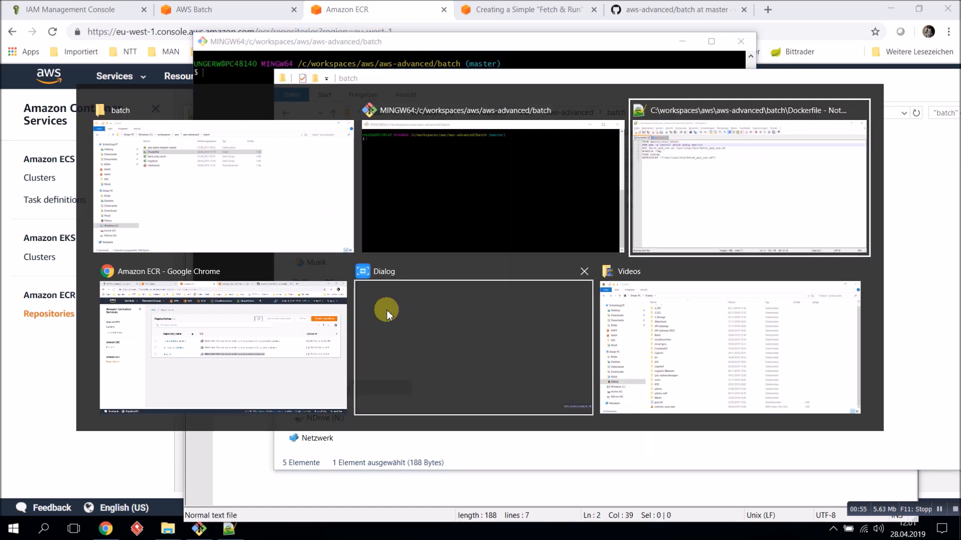
click(265, 160)
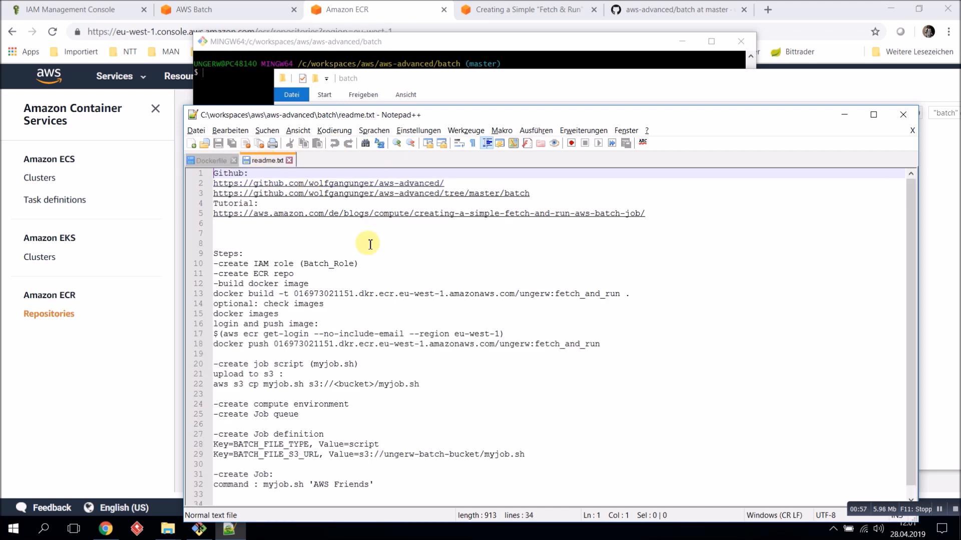
drag(646, 289, 195, 294)
key(ctrl+c)
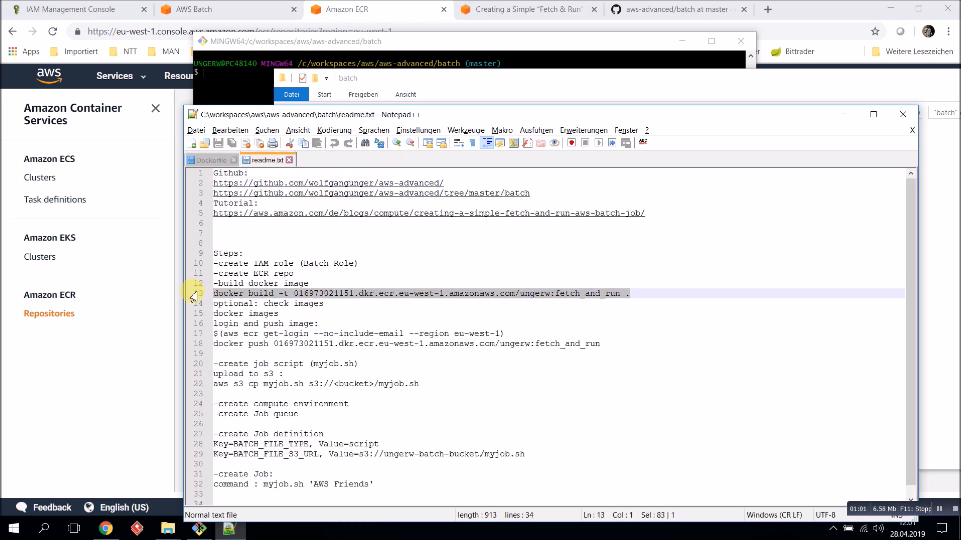
click(344, 294)
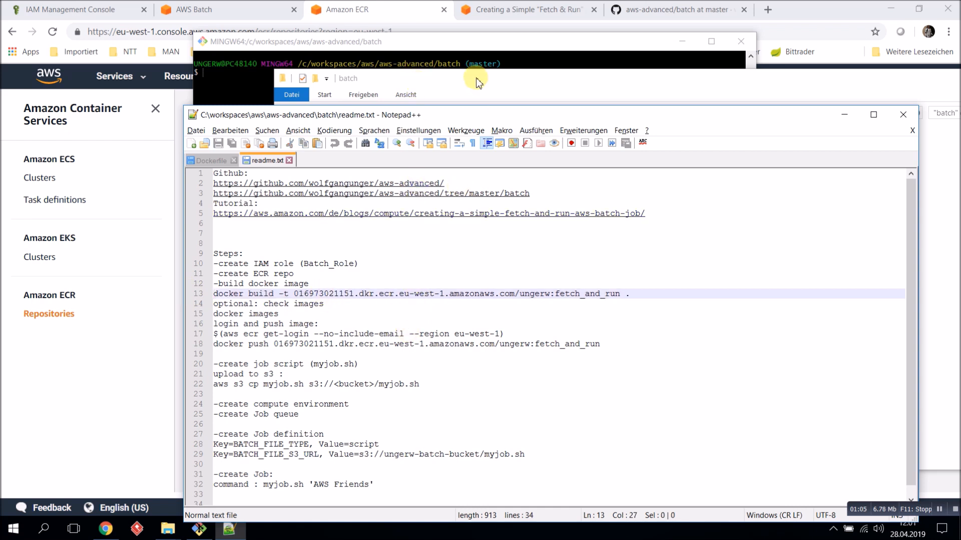
Run the copied docker build command in the Git Bash terminal to build the ungerw:fetch_and_run image.
click(458, 44)
right_click(203, 68)
click(256, 106)
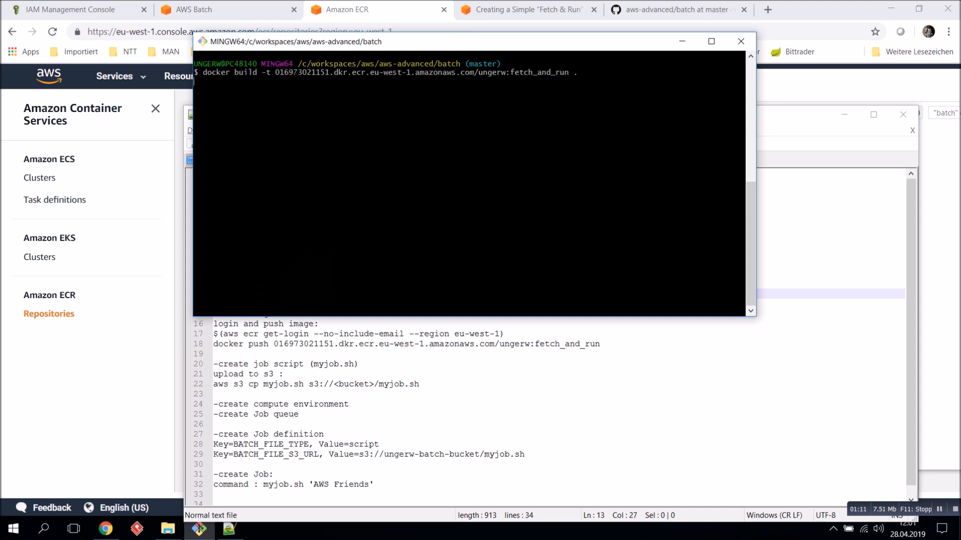
key(Return)
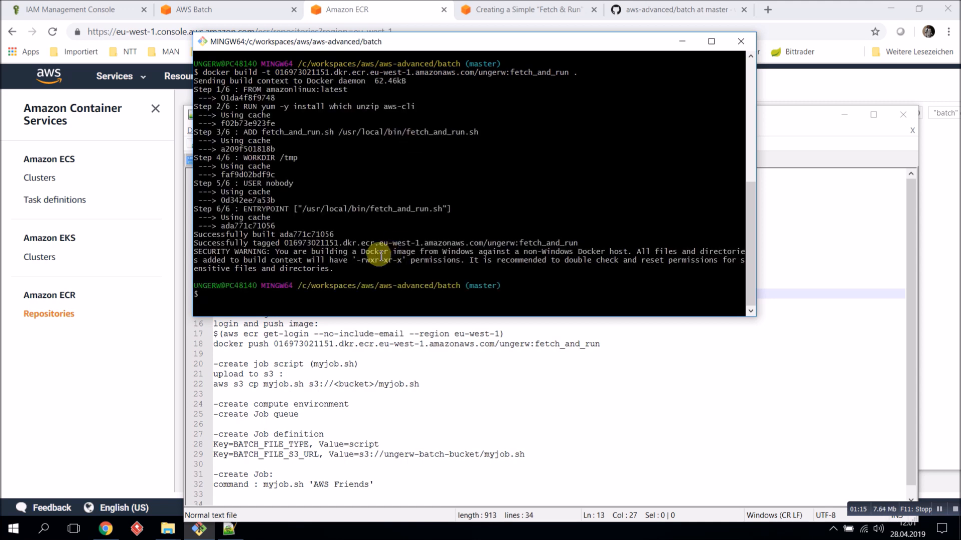
Copy $(aws ecr get-login --no-include-email --region eu-west-1) from readme.txt and run it in Git Bash to log in to ECR.
click(360, 357)
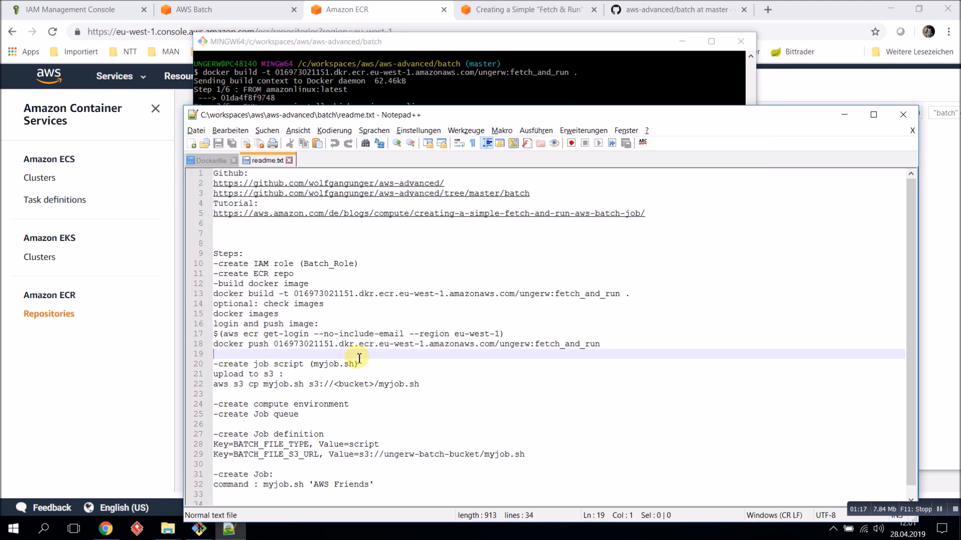
drag(505, 334, 181, 332)
key(ctrl+c)
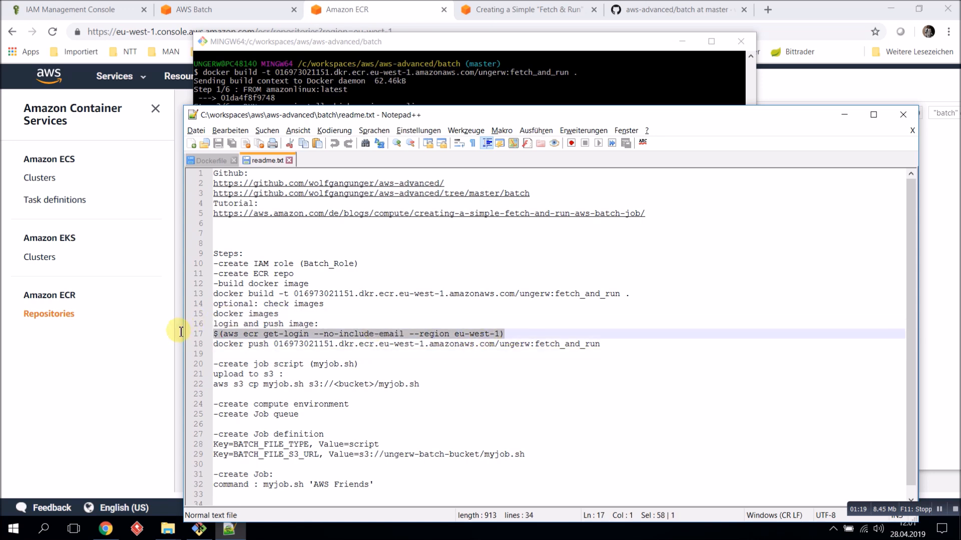
click(410, 40)
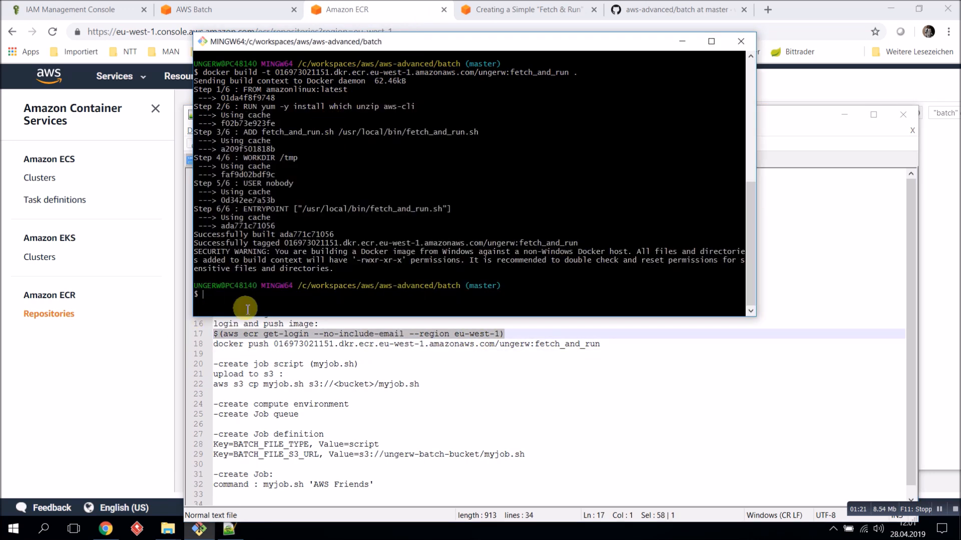
right_click(230, 301)
click(260, 333)
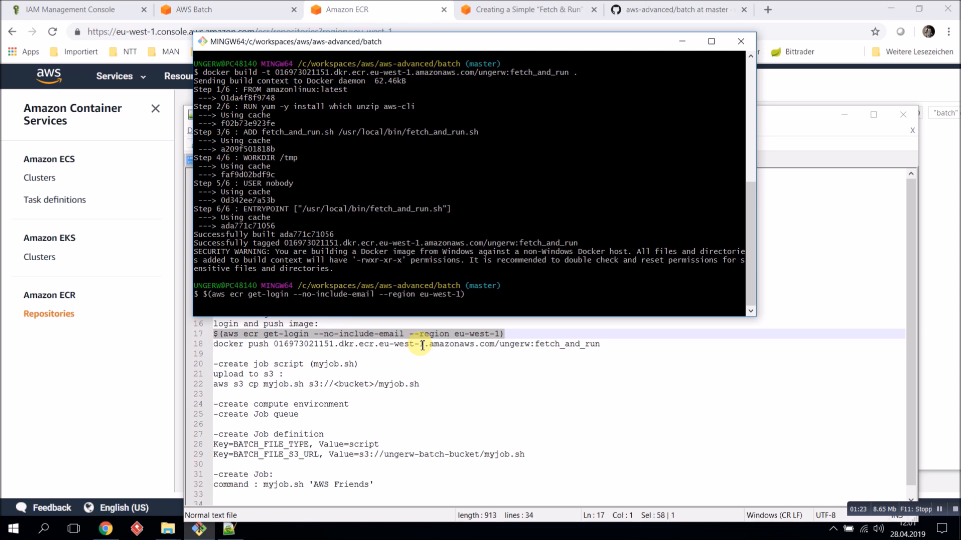
key(Return)
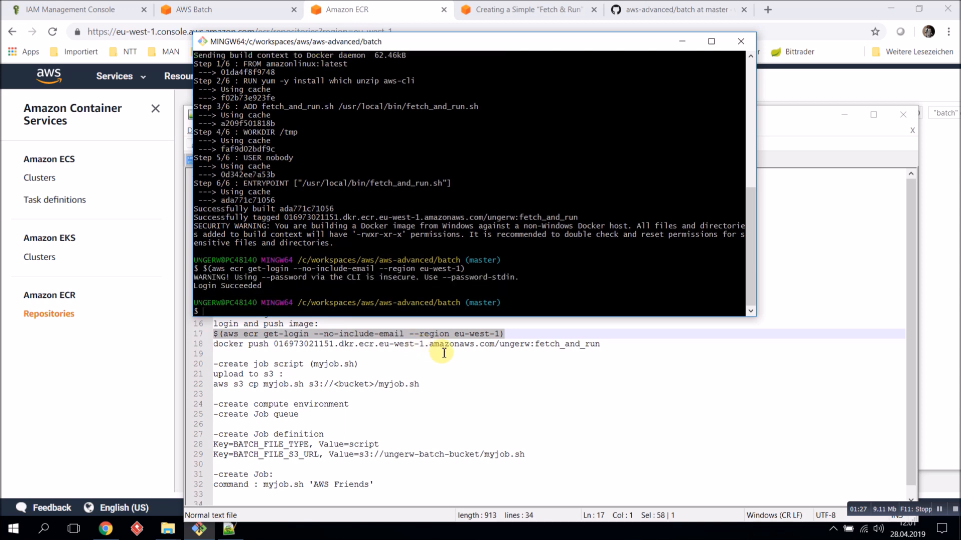
Run the docker push command from readme.txt for ungerw:fetch_and_run in Git Bash, and check the ungerw repository's images in Amazon ECR.
click(454, 356)
drag(615, 345, 222, 343)
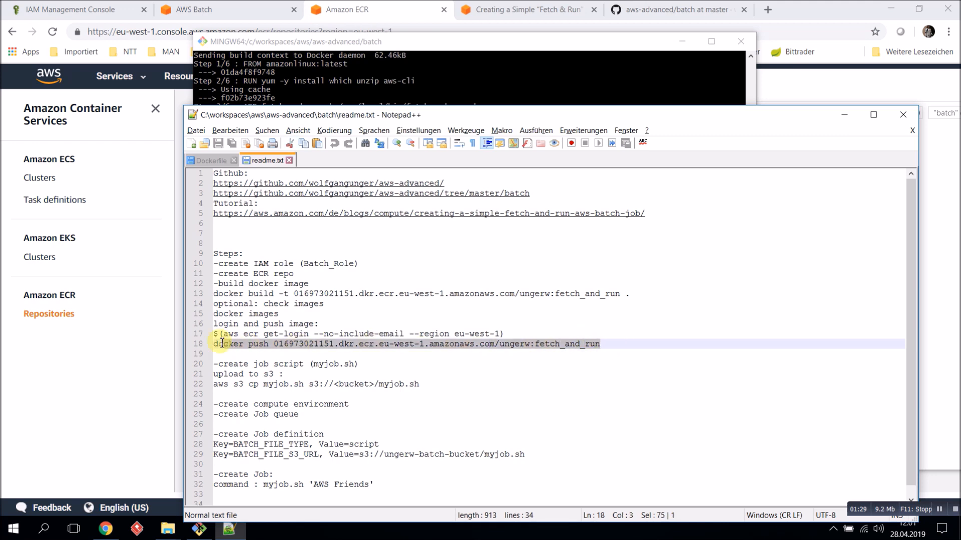
click(365, 65)
right_click(231, 313)
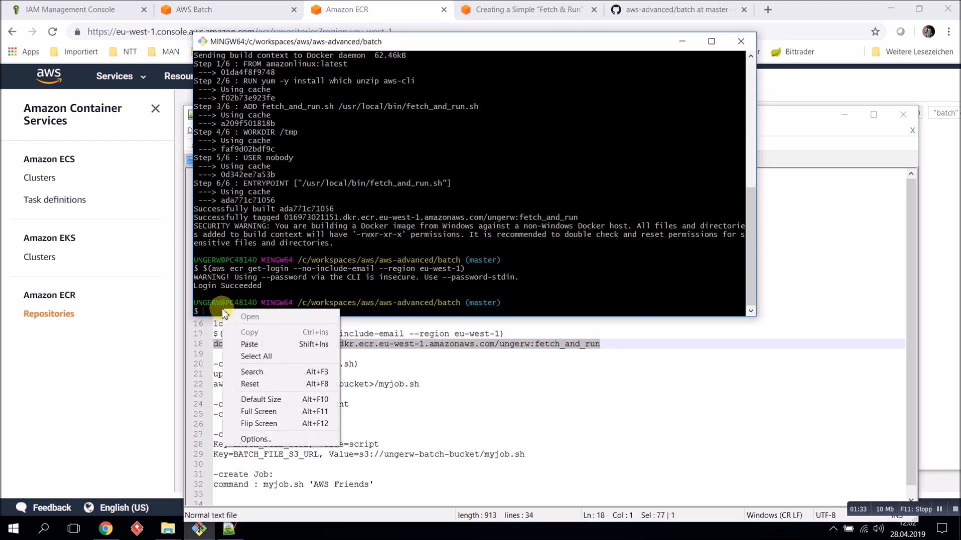
click(253, 343)
key(Return)
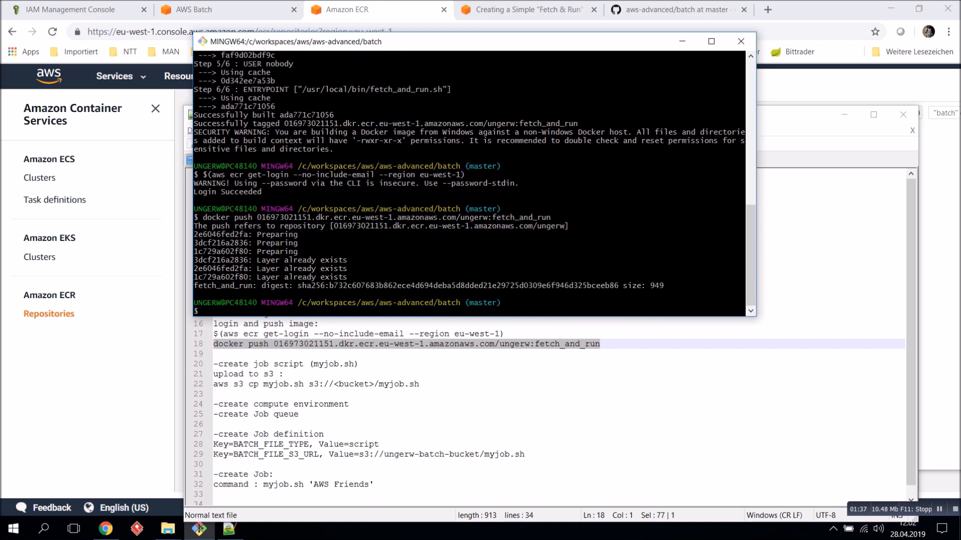
click(371, 10)
click(262, 282)
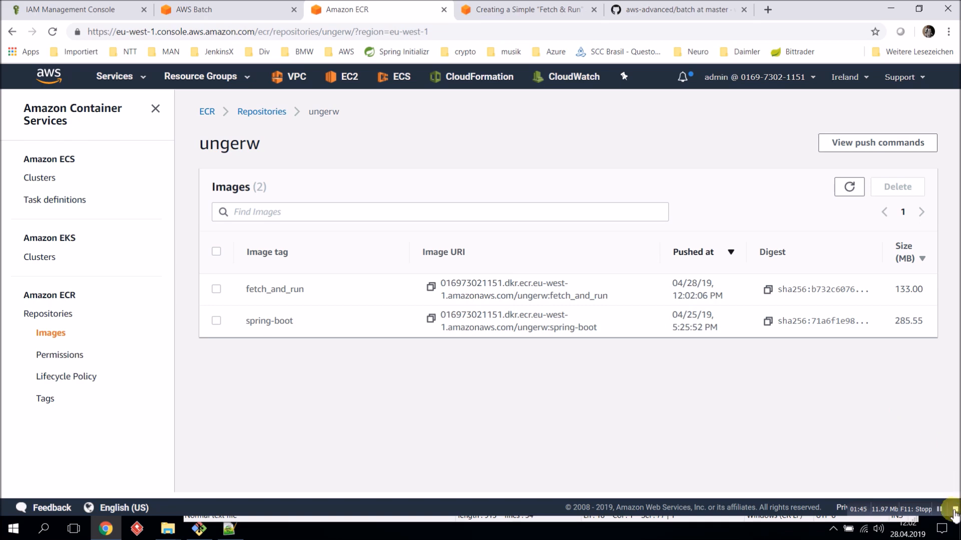
Highlight the job script step in readme.txt, and open myjob.sh from the batch folder in Notepad++.
key(alt+Tab)
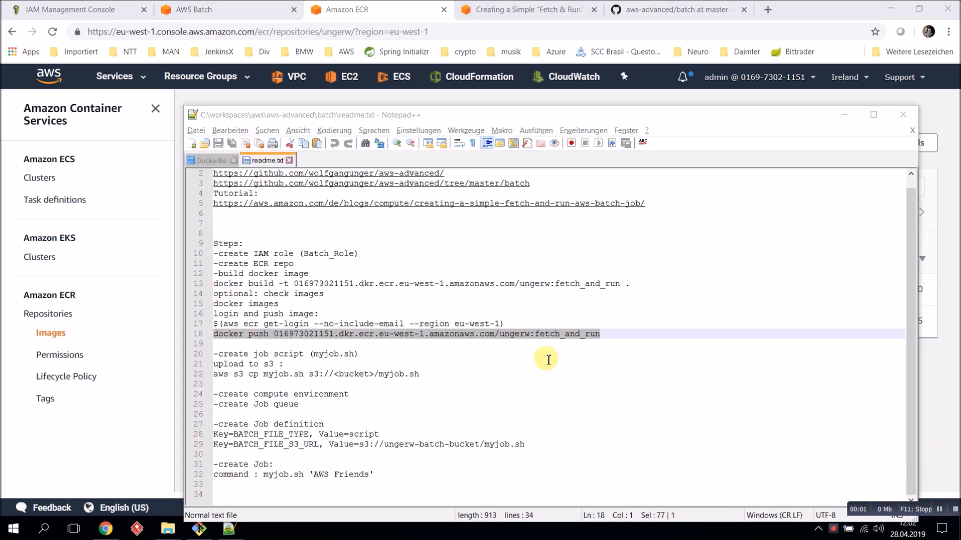
drag(254, 354, 328, 355)
key(alt+Tab)
key(alt+Tab)
key(alt+Tab)
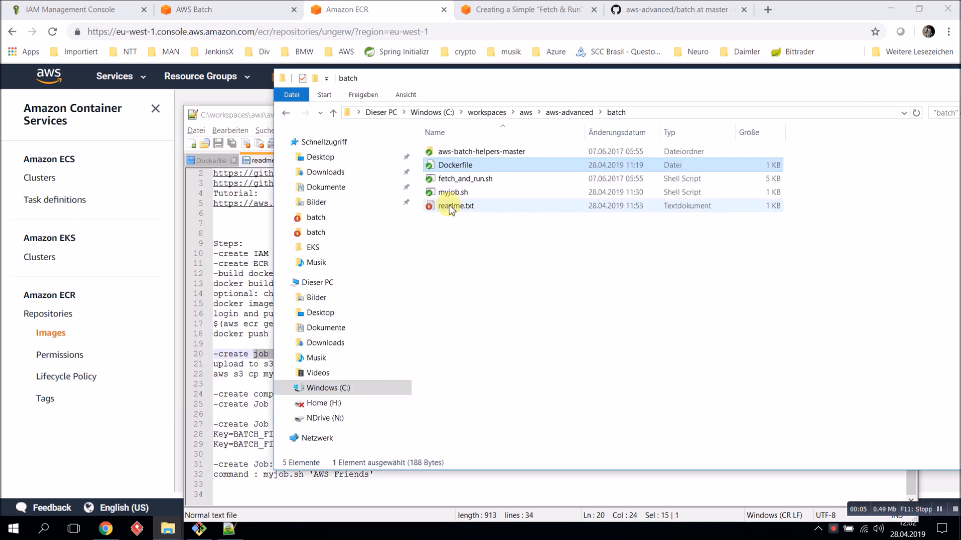
click(463, 195)
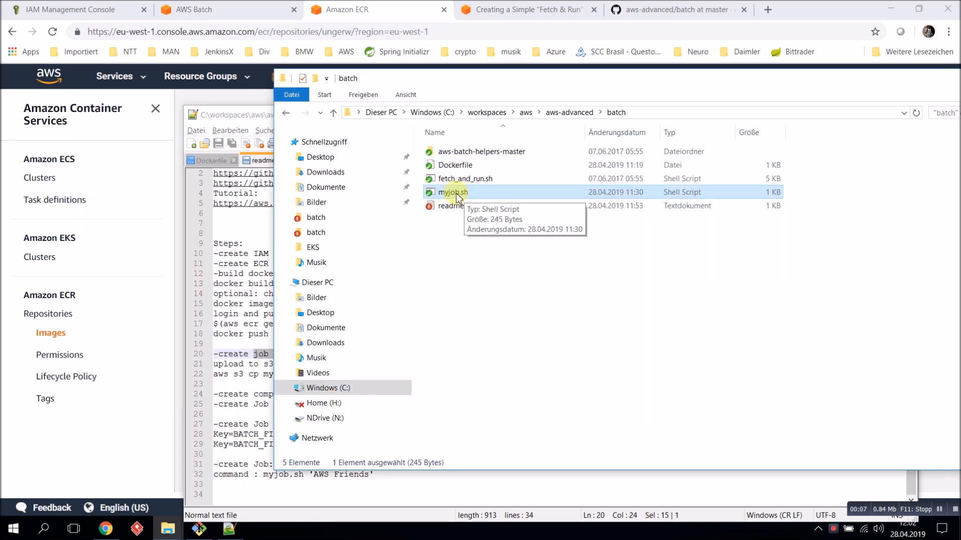
right_click(456, 193)
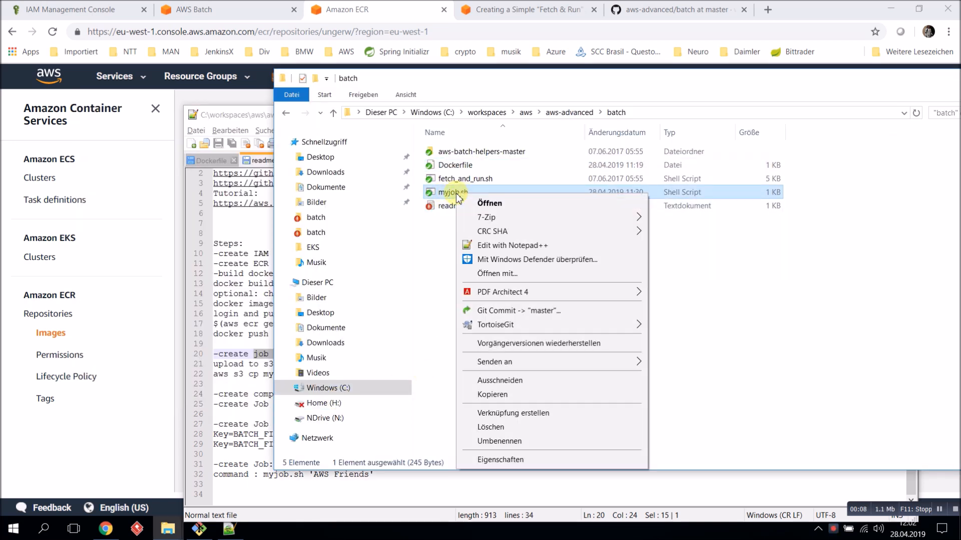
click(525, 246)
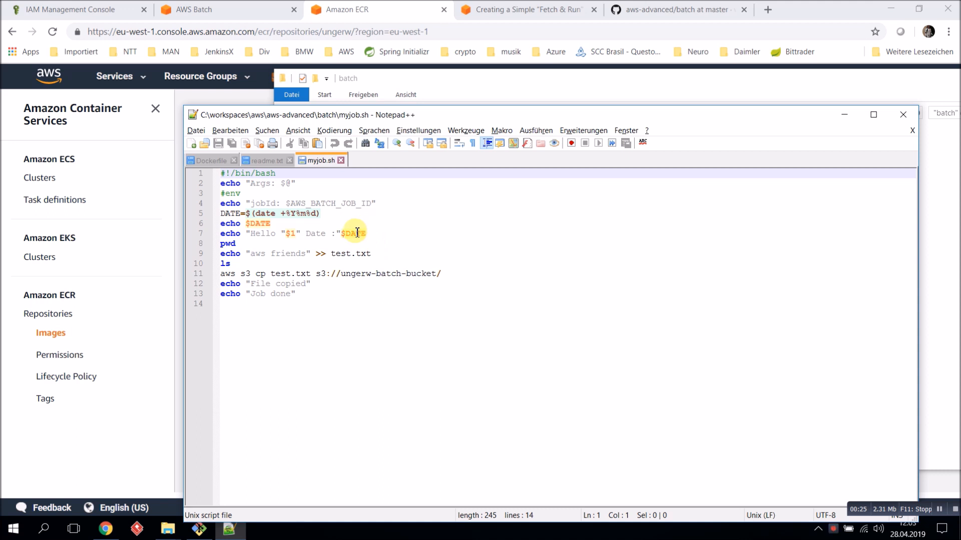
Examine the test.txt and S3 copy lines in myjob.sh, close Notepad++ and select myjob.sh in the batch folder.
drag(392, 259, 220, 255)
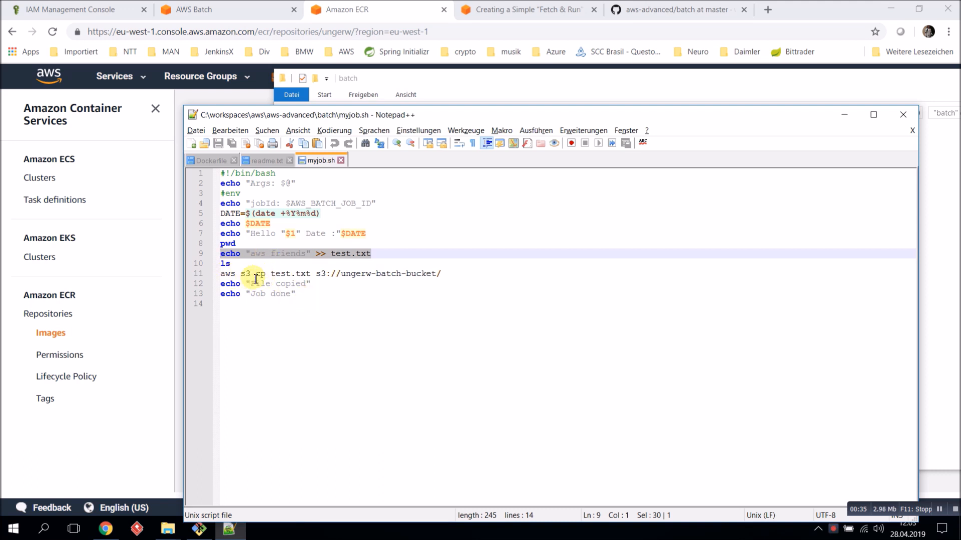
click(362, 260)
drag(476, 283, 344, 278)
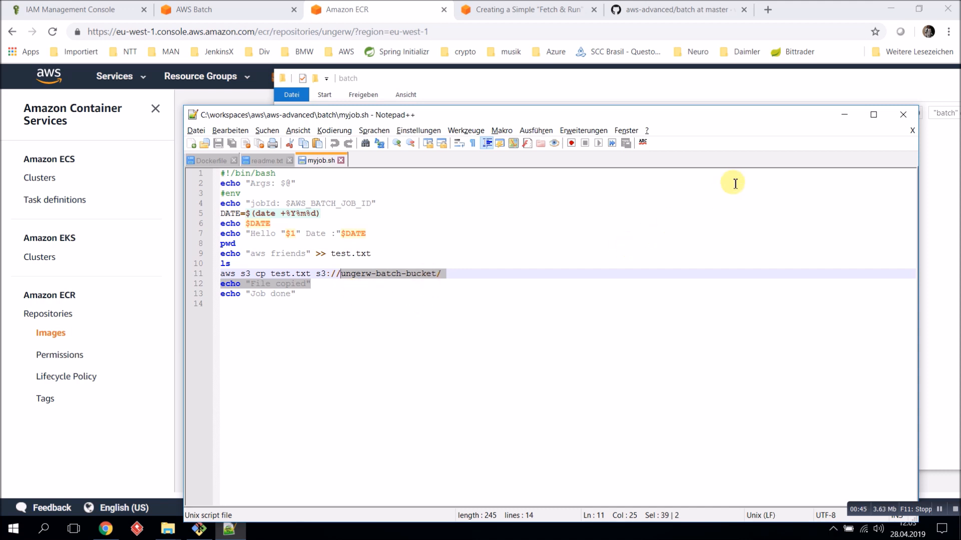
click(321, 295)
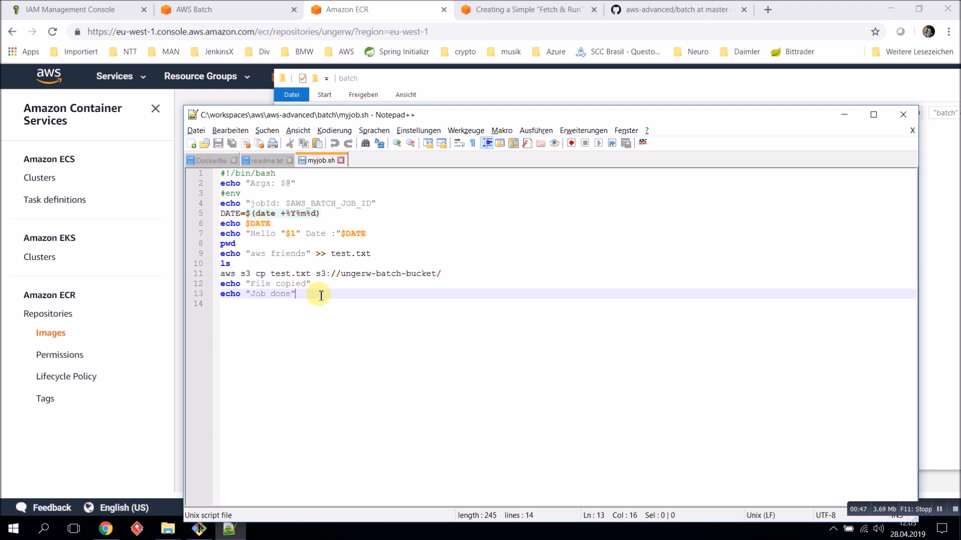
click(903, 114)
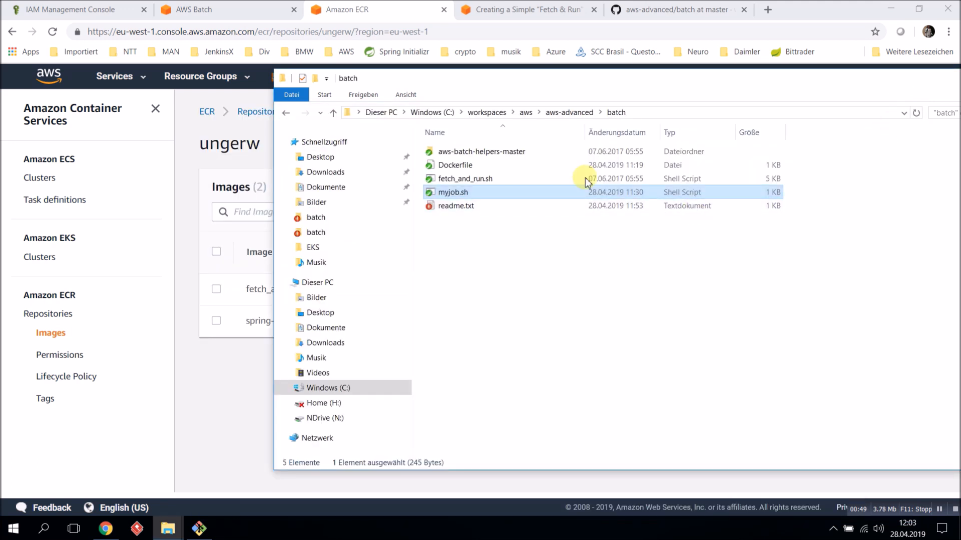
click(459, 206)
click(457, 193)
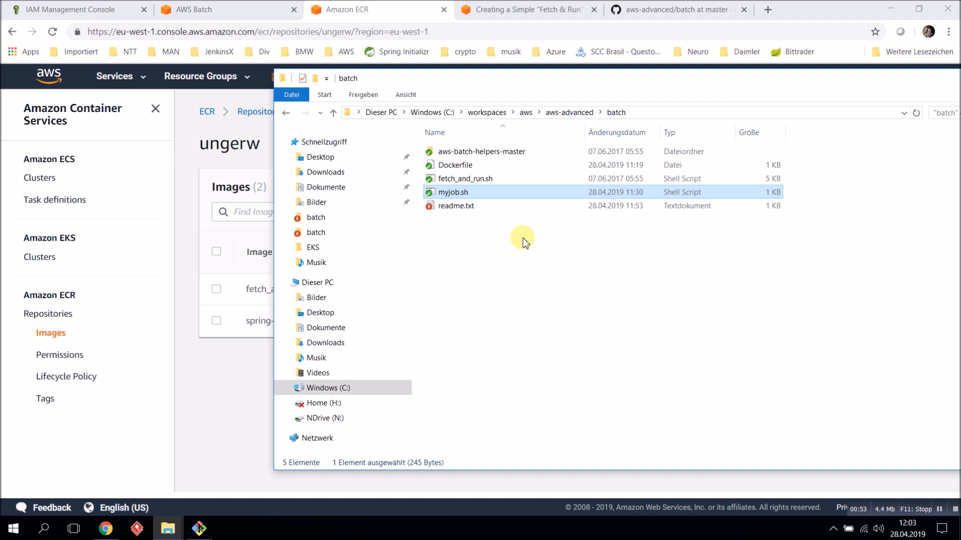
Switch to the AWS console in Chrome, go to S3, filter the buckets by "batch" and open ungerw-batch-bucket.
click(338, 14)
click(140, 77)
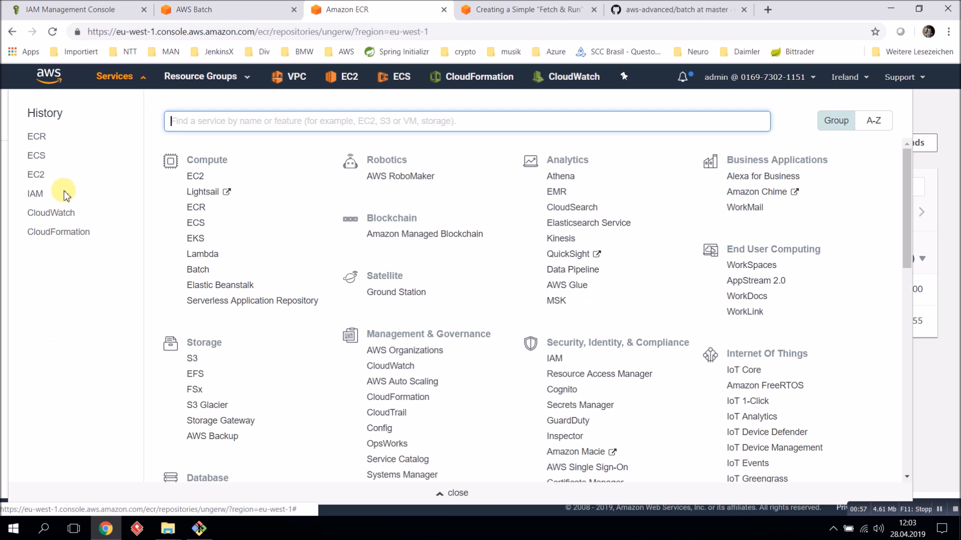
text(s3)
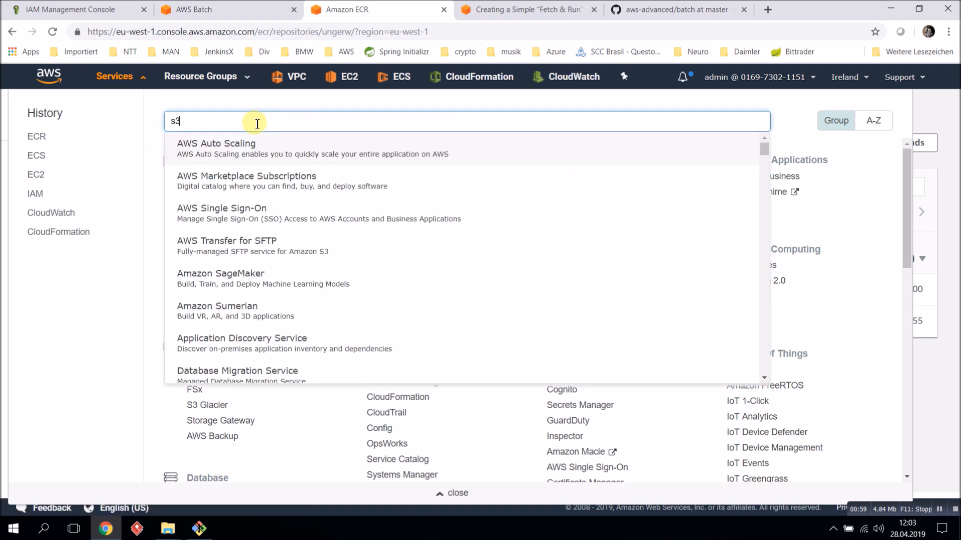
click(222, 143)
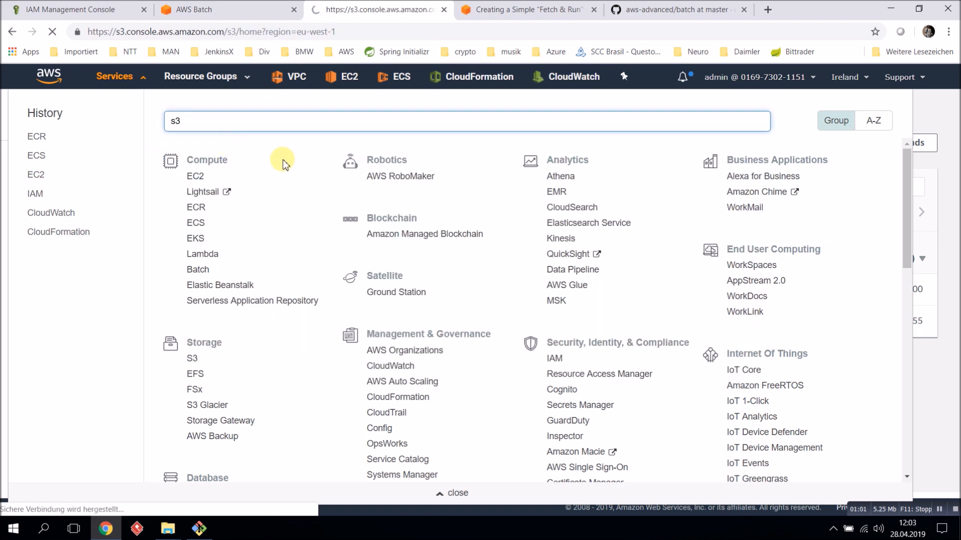
click(263, 180)
text(batch)
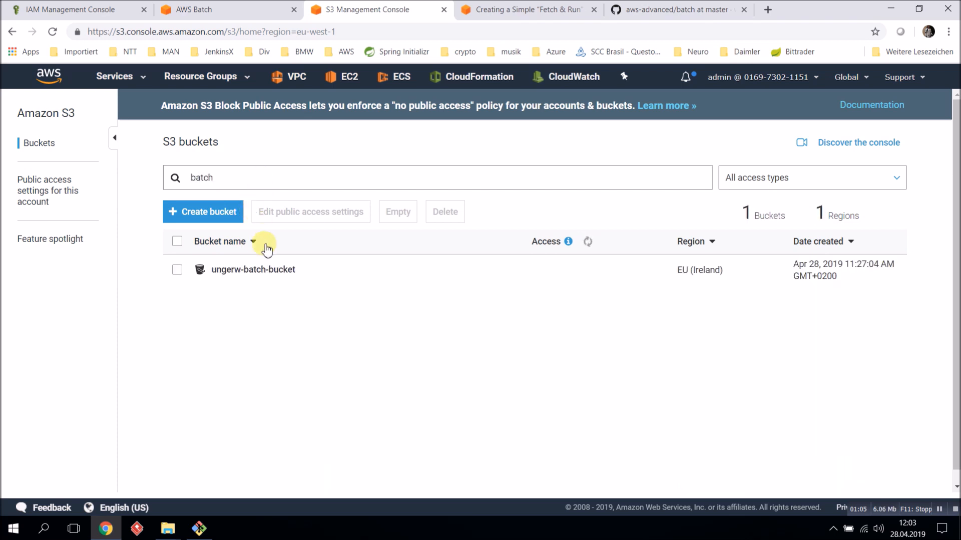
click(268, 271)
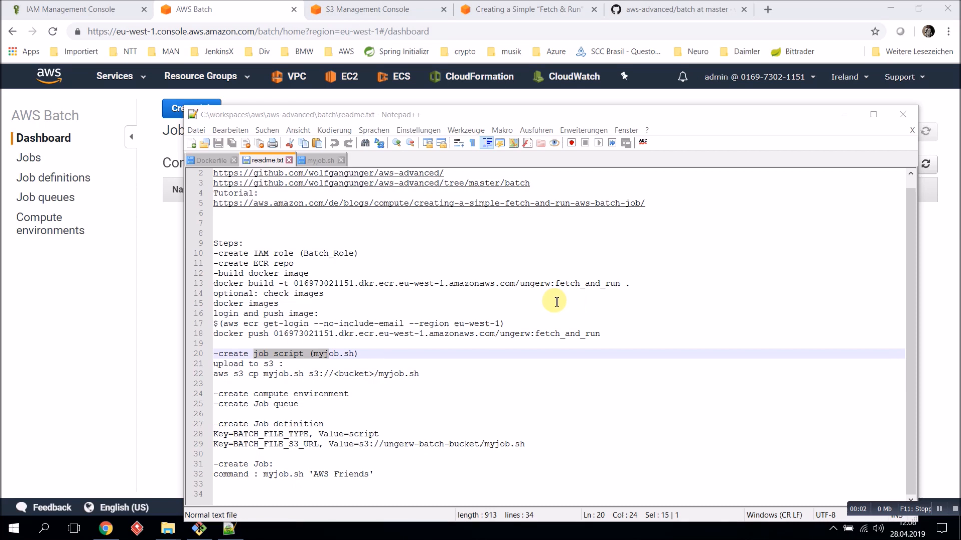
Go to the compute environments in AWS Batch and start creating a managed environment, ready to enter its name.
click(29, 158)
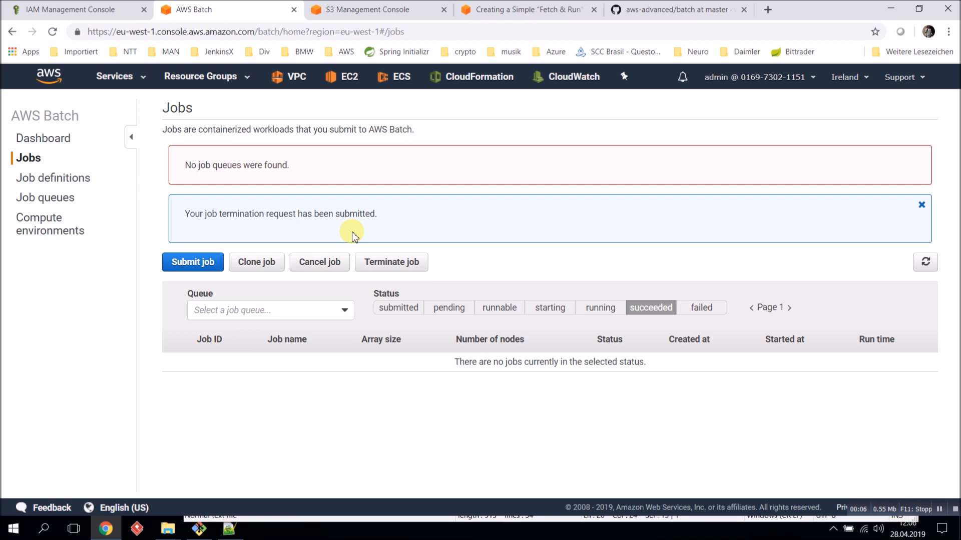
click(56, 230)
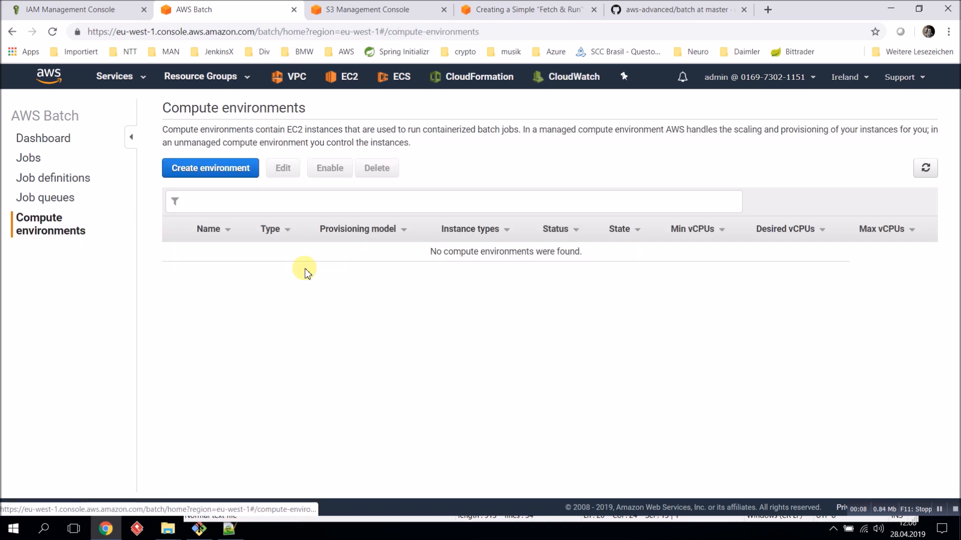
click(215, 168)
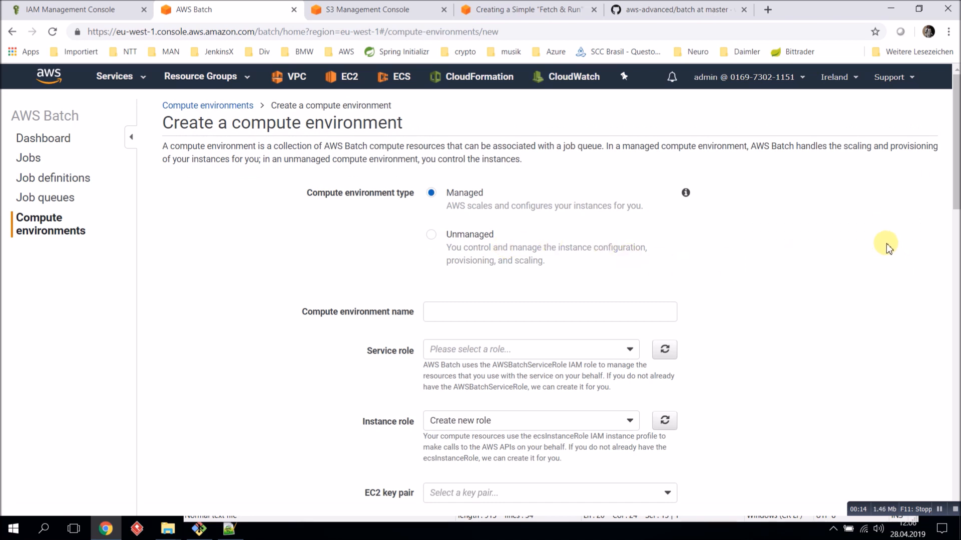
scroll(886, 246, down, 1)
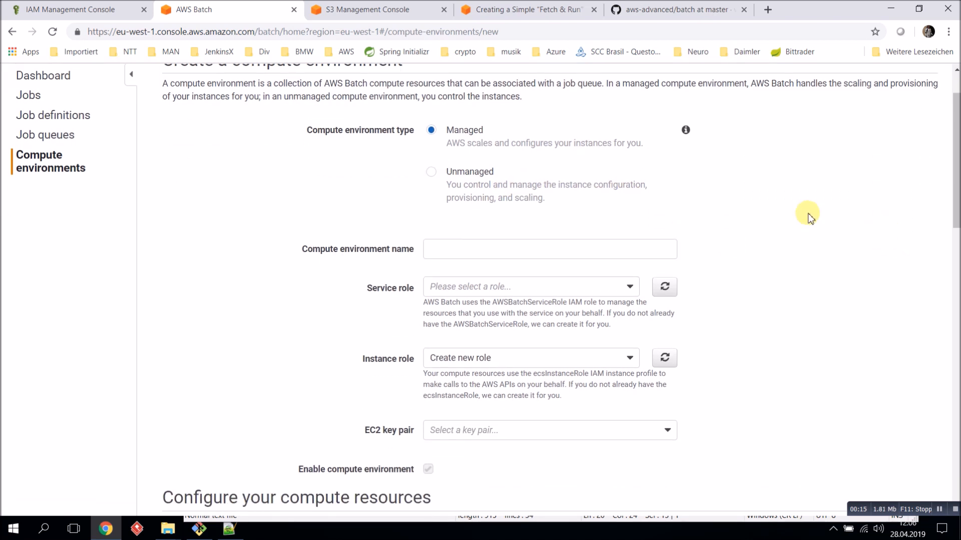
click(478, 248)
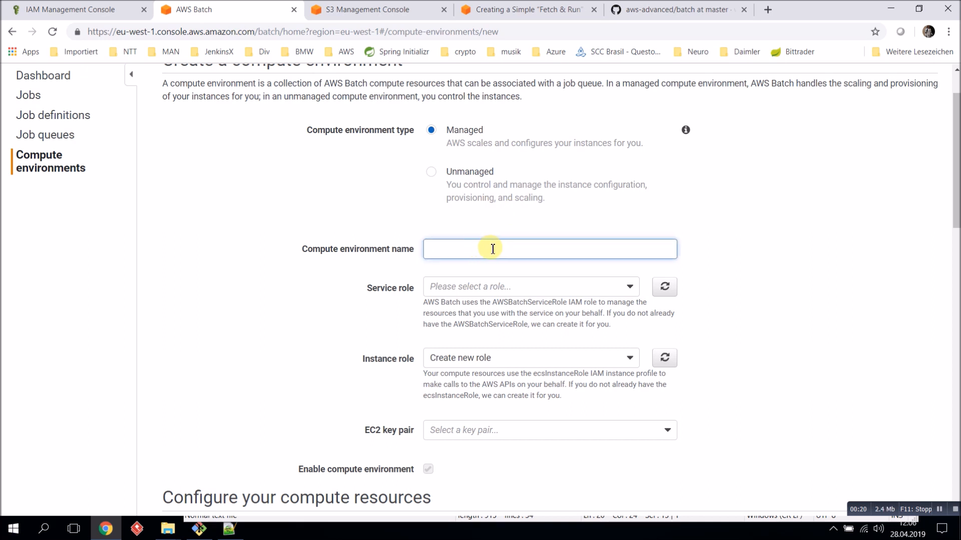